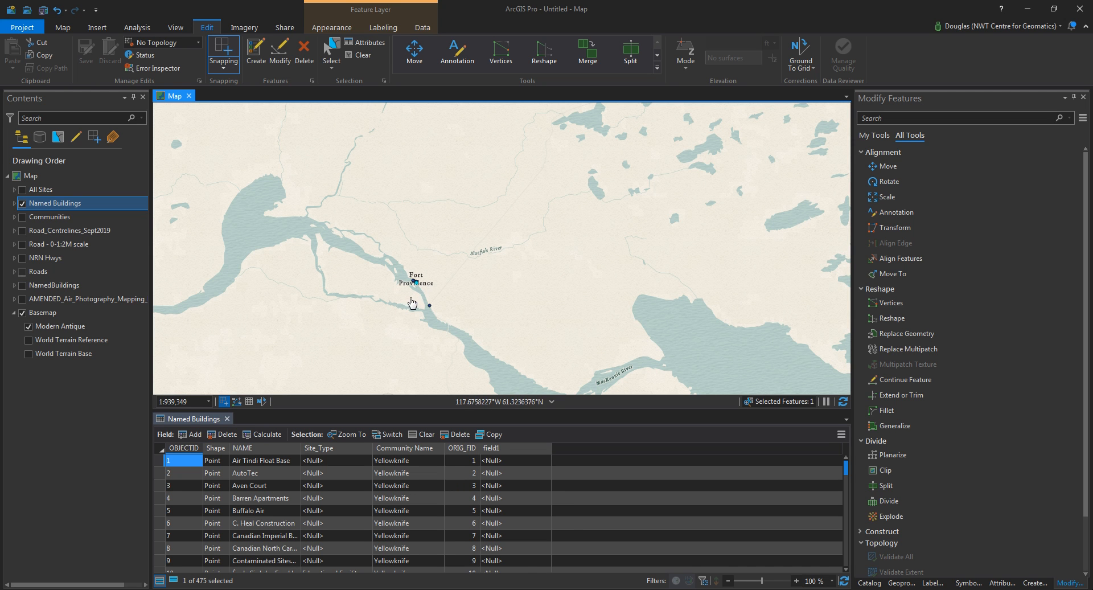
Zoom the map in on the Named Buildings points around Fort Providence
{"action": "scroll", "coordinate": [416, 289], "scroll_direction": "up", "scroll_amount": 3}
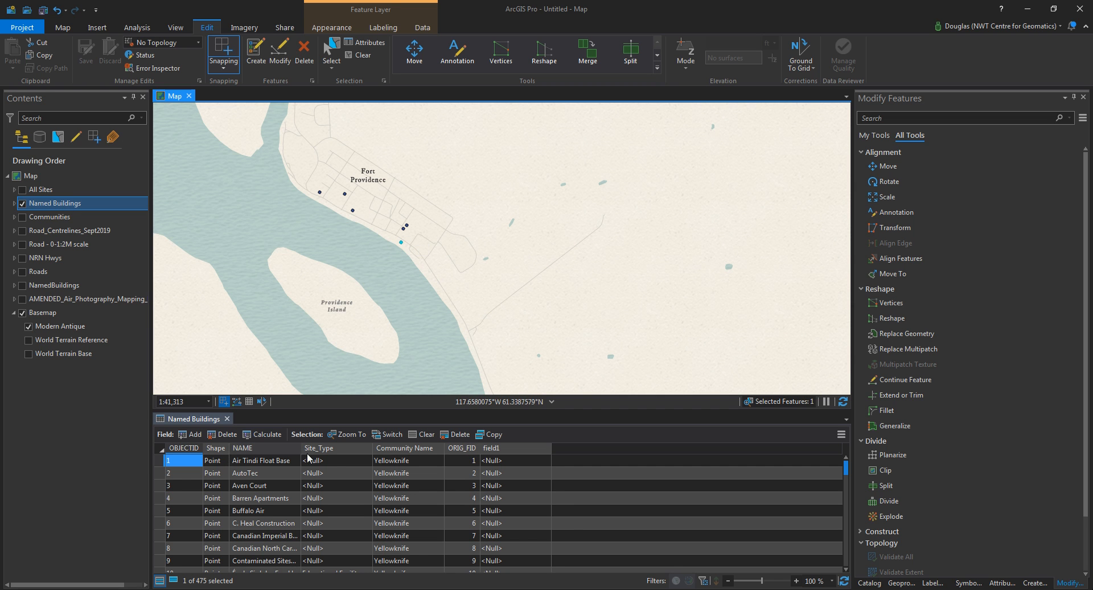
{"action": "left_click", "coordinate": [65, 206]}
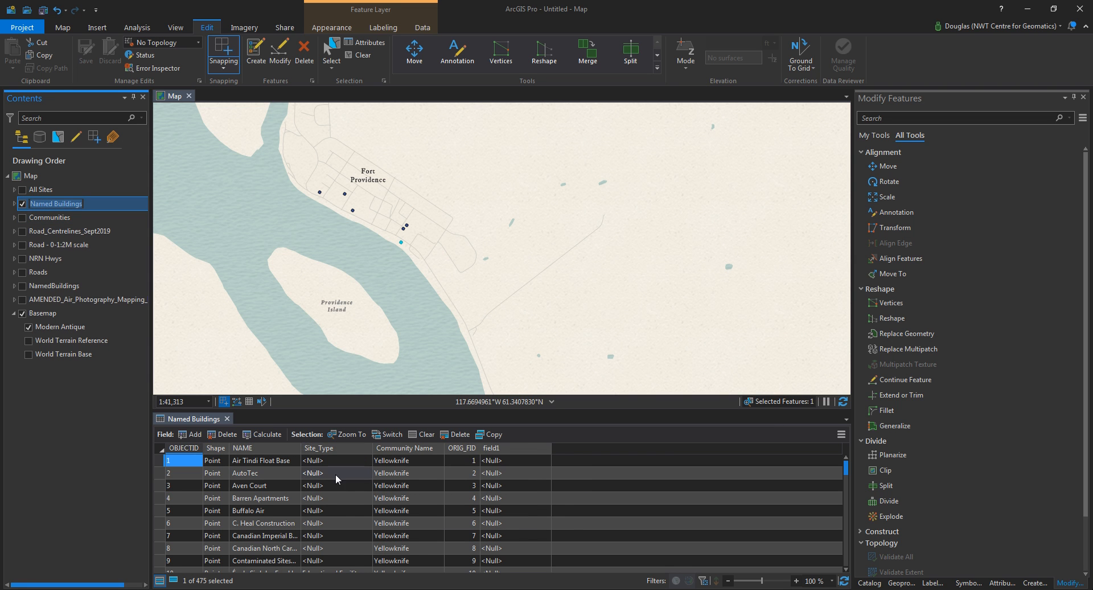
{"action": "left_click", "coordinate": [202, 420]}
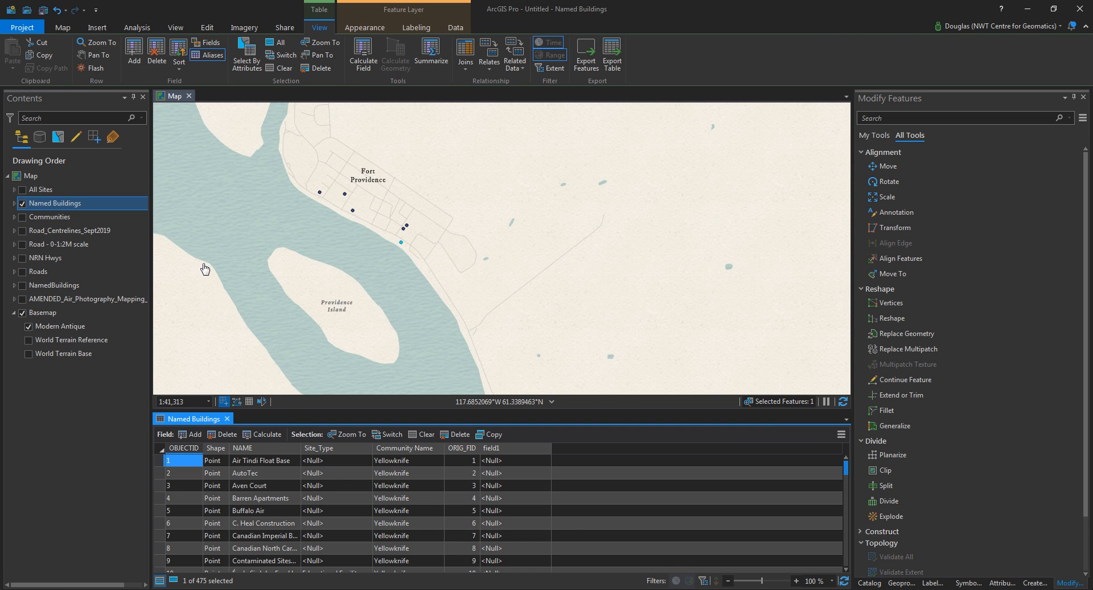
{"action": "left_click", "coordinate": [177, 98]}
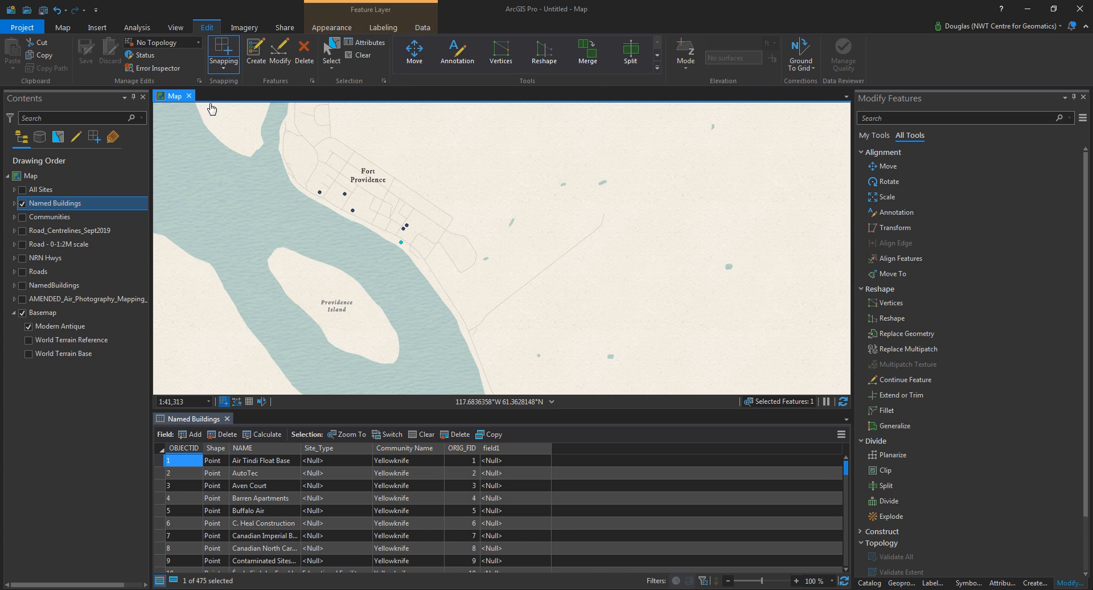
Open the field design view of the Named Buildings attribute table and enlarge its pane
{"action": "left_click", "coordinate": [188, 419]}
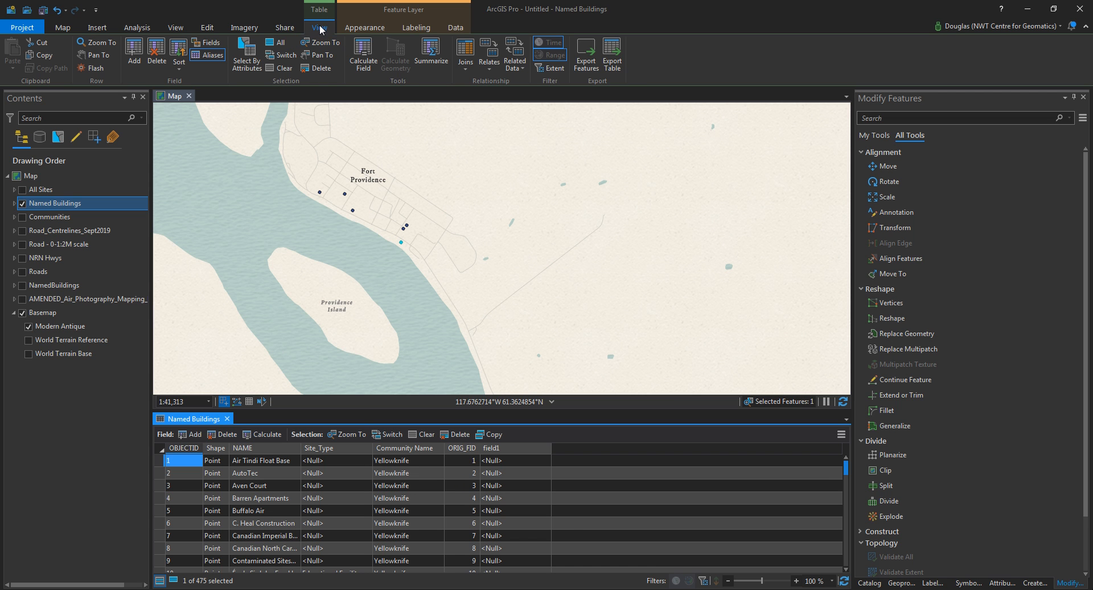
{"action": "left_click", "coordinate": [211, 45]}
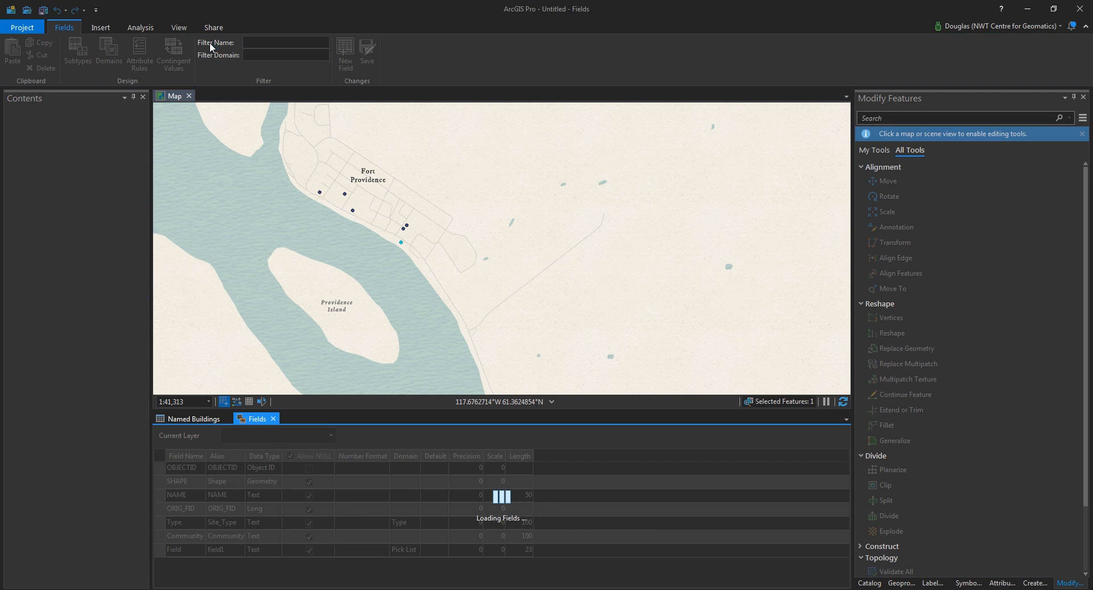
{"action": "left_click_drag", "start_coordinate": [284, 409], "coordinate": [284, 347]}
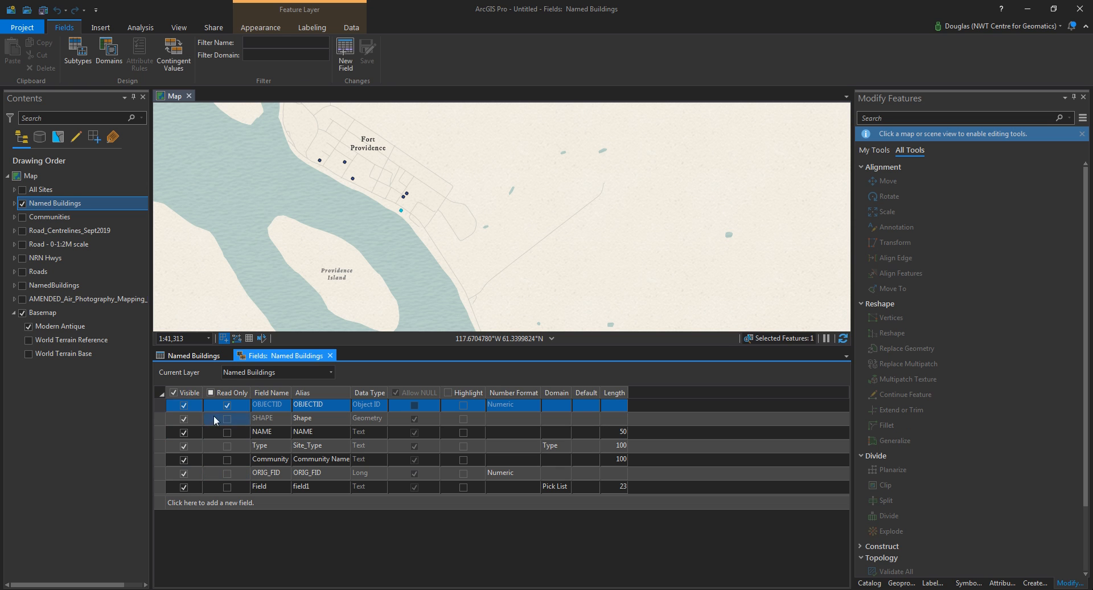
{"action": "left_click", "coordinate": [175, 391]}
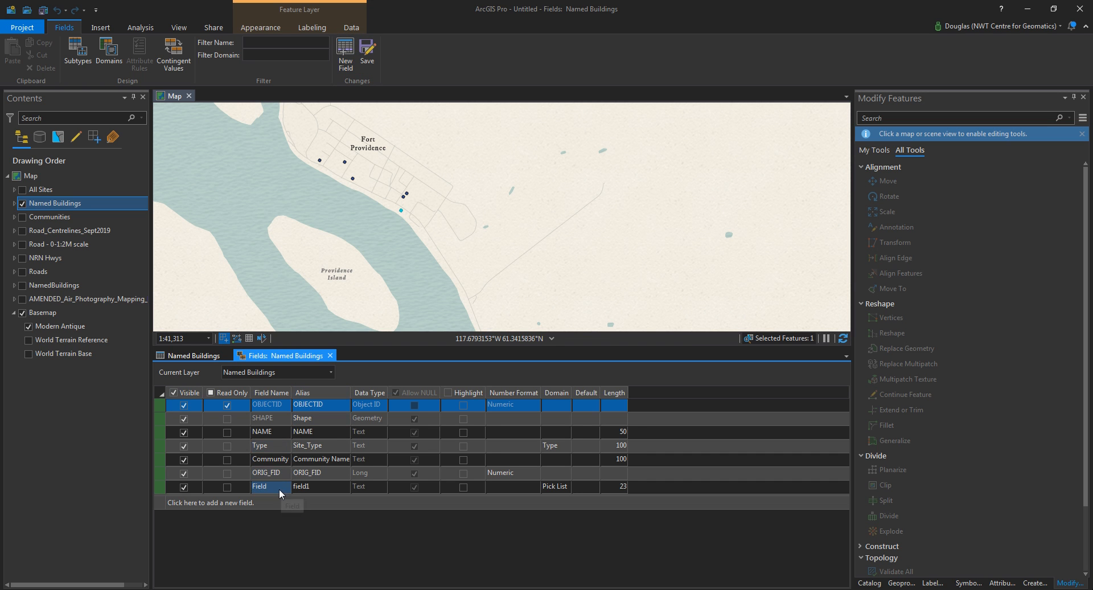
Add and save a Text field named FieldHere with alias Here and no domain, and check its column in the Named Buildings table
{"action": "left_click", "coordinate": [263, 501]}
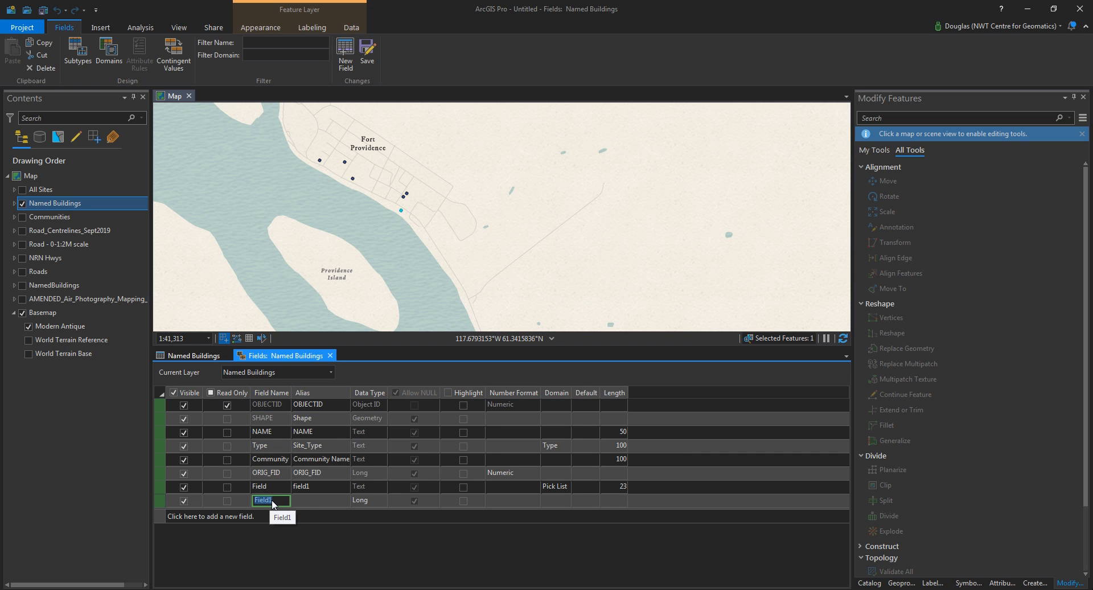
{"action": "type", "text": "FieldHere"}
{"action": "key", "text": "Tab"}
{"action": "type", "text": "Her"}
{"action": "key", "text": "Tab"}
{"action": "left_click", "coordinate": [363, 569]}
{"action": "left_click", "coordinate": [558, 495]}
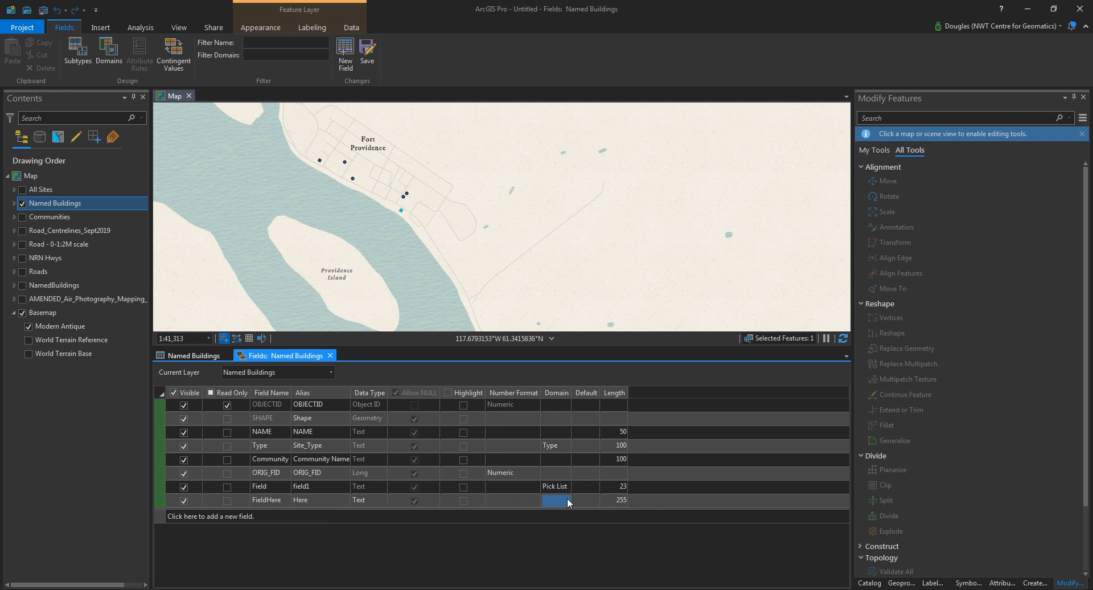
{"action": "left_click", "coordinate": [567, 500]}
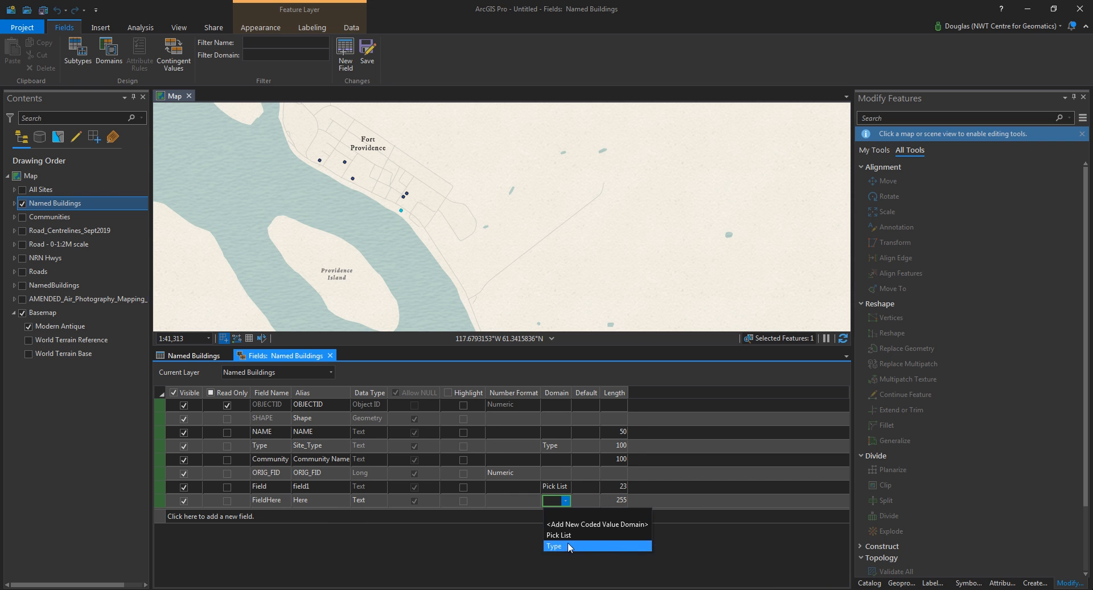
{"action": "left_click", "coordinate": [563, 500]}
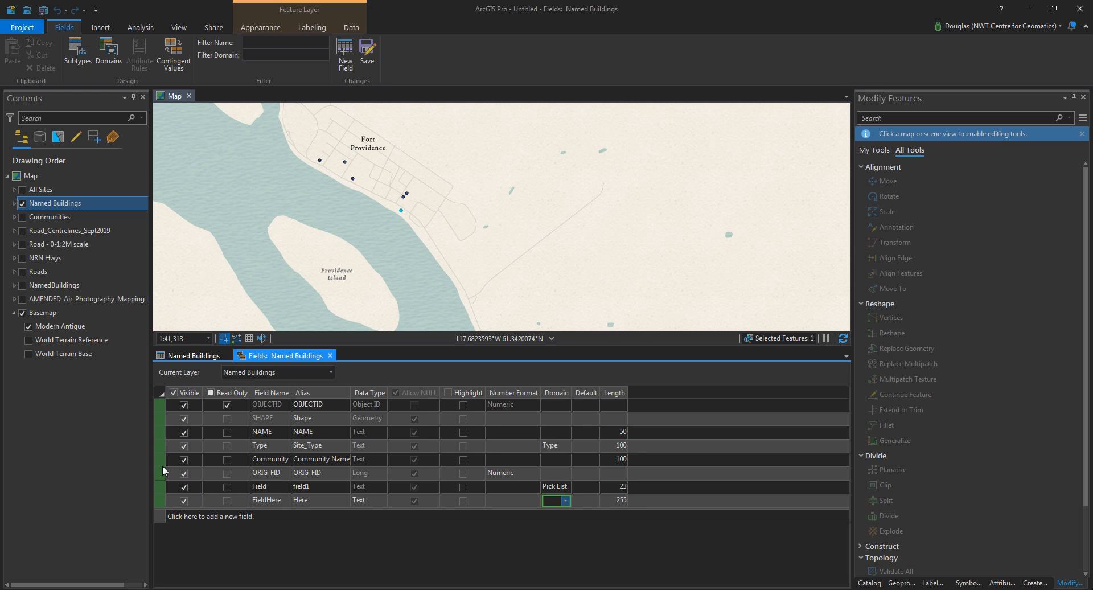
{"action": "left_click", "coordinate": [367, 61]}
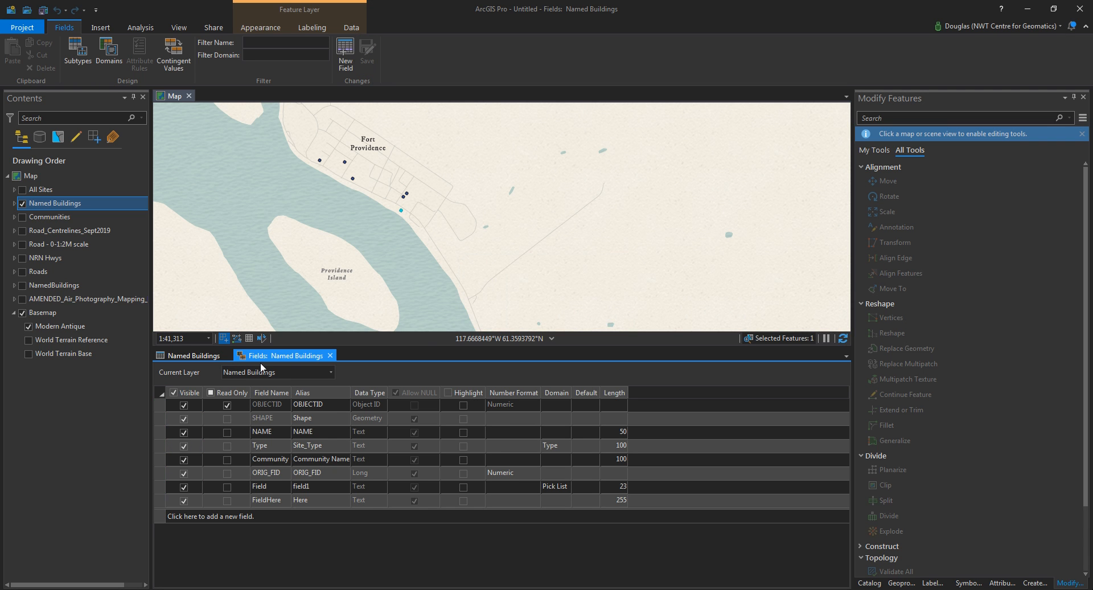
{"action": "left_click", "coordinate": [193, 356]}
{"action": "left_click", "coordinate": [589, 394]}
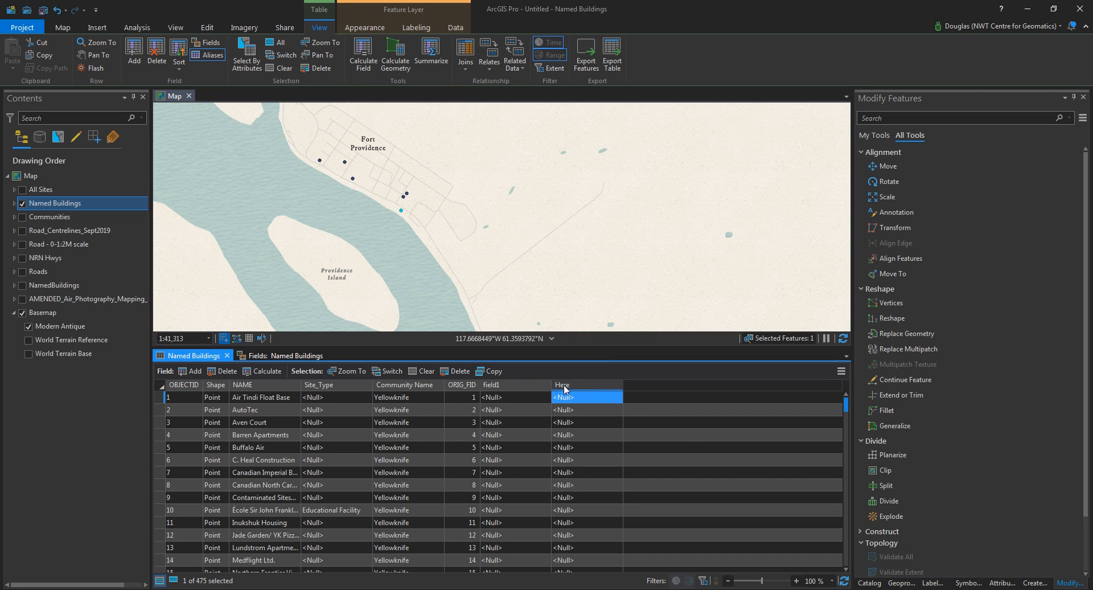
Open the geodatabase domains from the field design view and examine the coded values of the Type and Pick List domains
{"action": "left_click", "coordinate": [272, 357]}
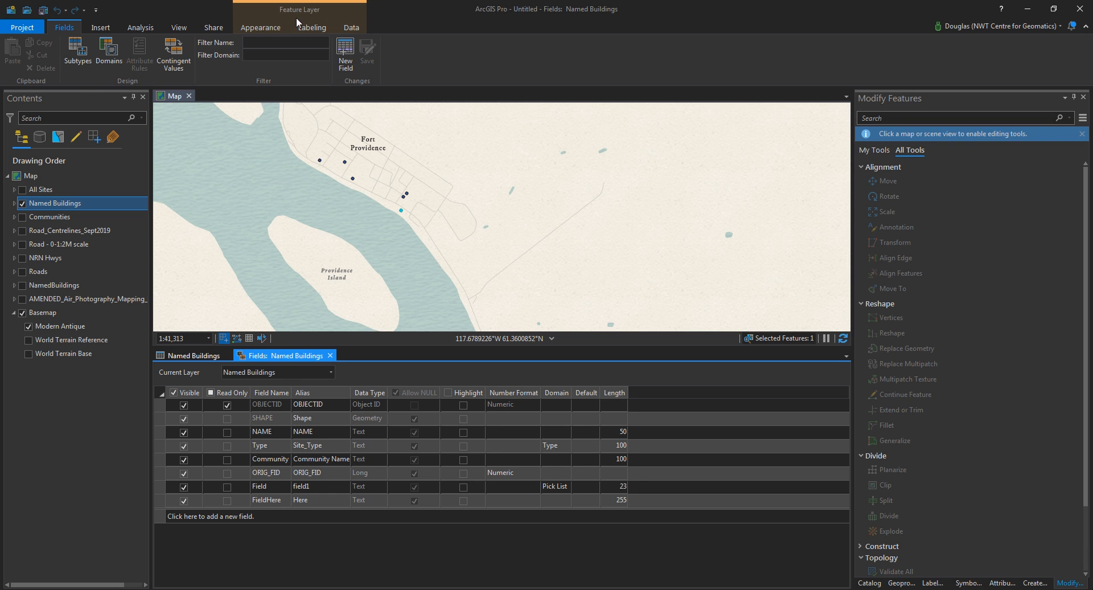
{"action": "left_click", "coordinate": [109, 55]}
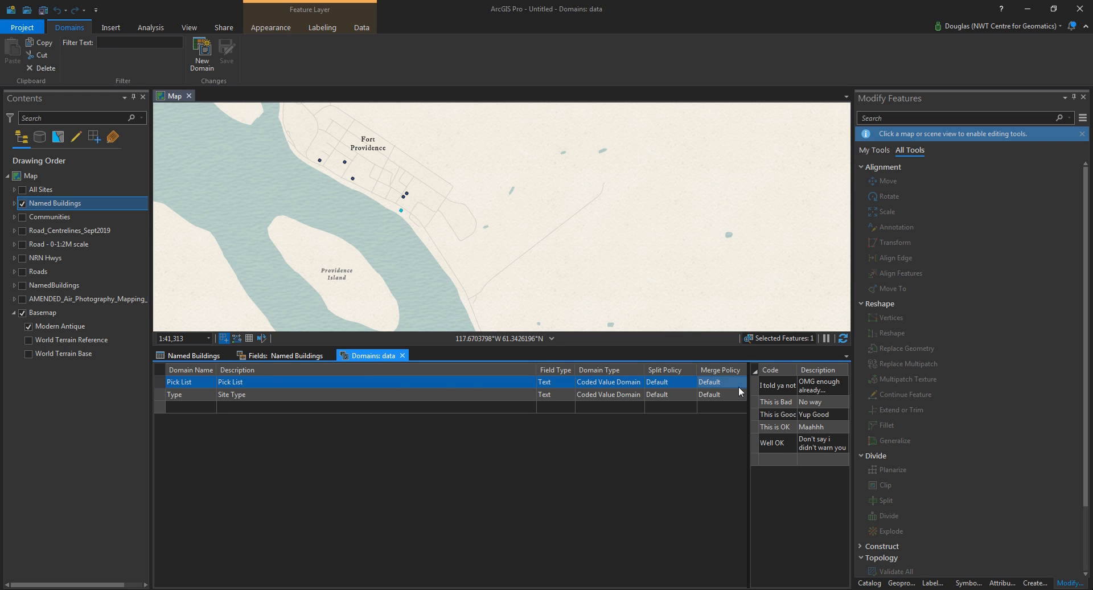
{"action": "left_click_drag", "start_coordinate": [747, 388], "coordinate": [481, 390]}
{"action": "left_click_drag", "start_coordinate": [455, 346], "coordinate": [455, 377]}
{"action": "left_click", "coordinate": [160, 426]}
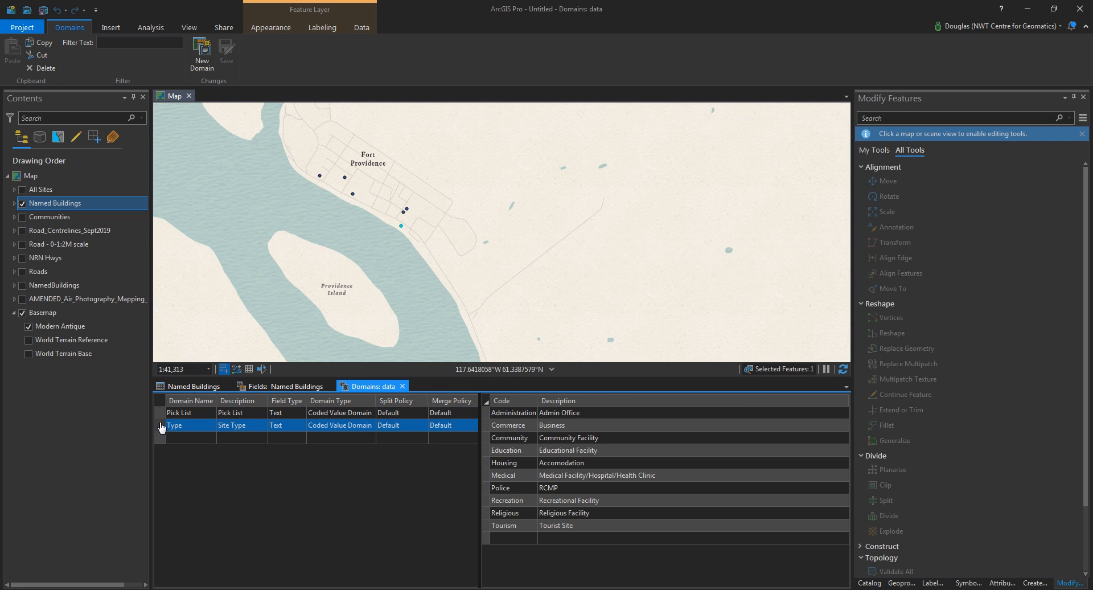
{"action": "left_click", "coordinate": [160, 413]}
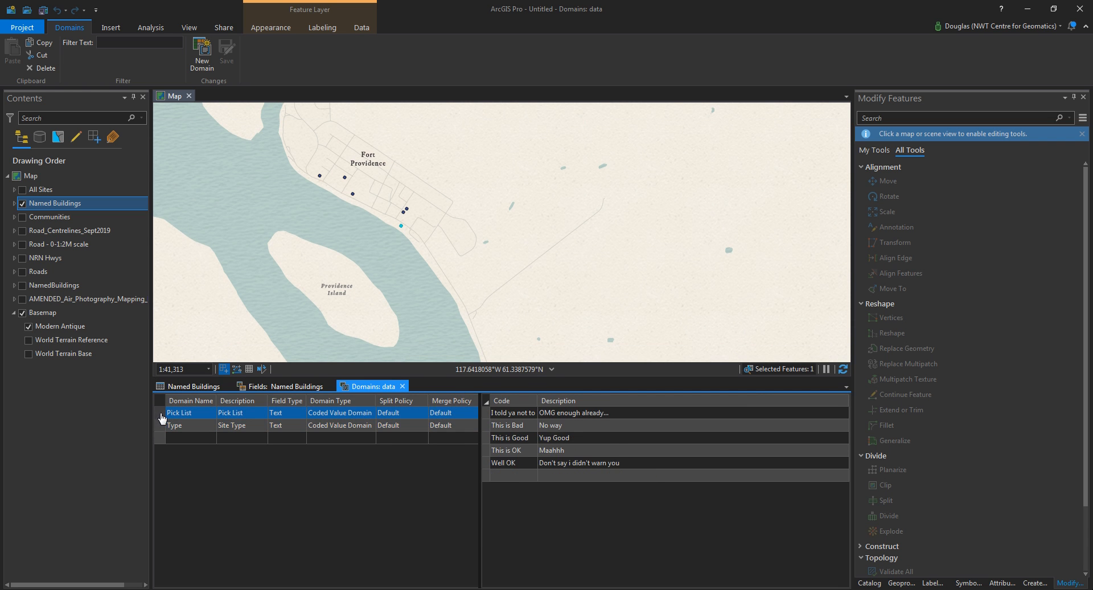
Add the coded value "I told ya not to" with description "OMG enough already..." to the Pick List domain and save
{"action": "left_click", "coordinate": [508, 478]}
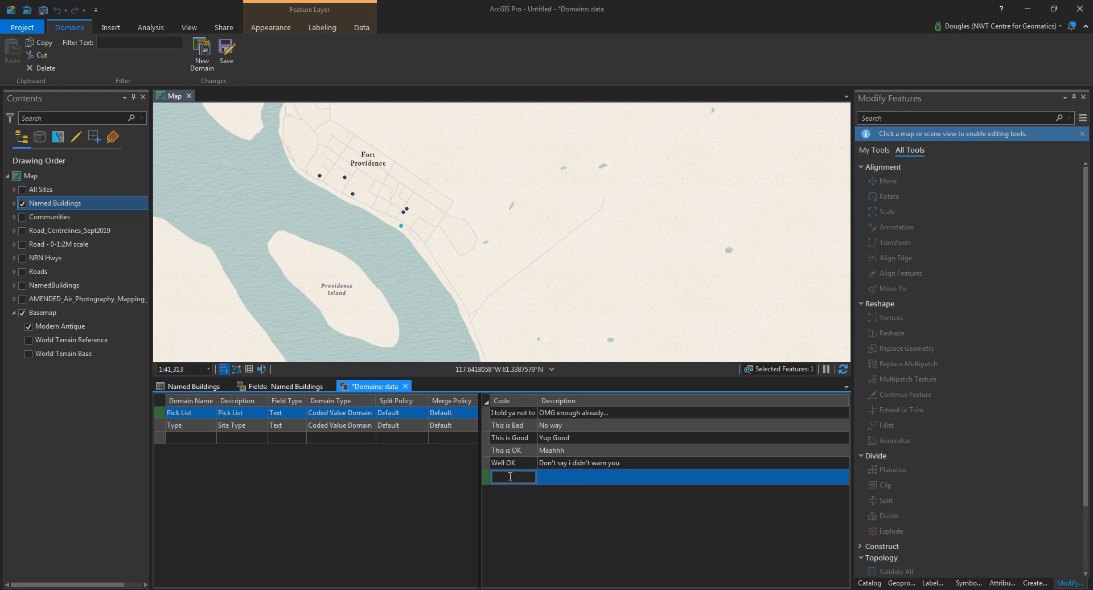
{"action": "key", "text": "BackSpace"}
{"action": "key", "text": "BackSpace"}
{"action": "key", "text": "BackSpace"}
{"action": "key", "text": "BackSpace"}
{"action": "key", "text": "BackSpace"}
{"action": "type", "text": "told ya not to"}
{"action": "key", "text": "Tab"}
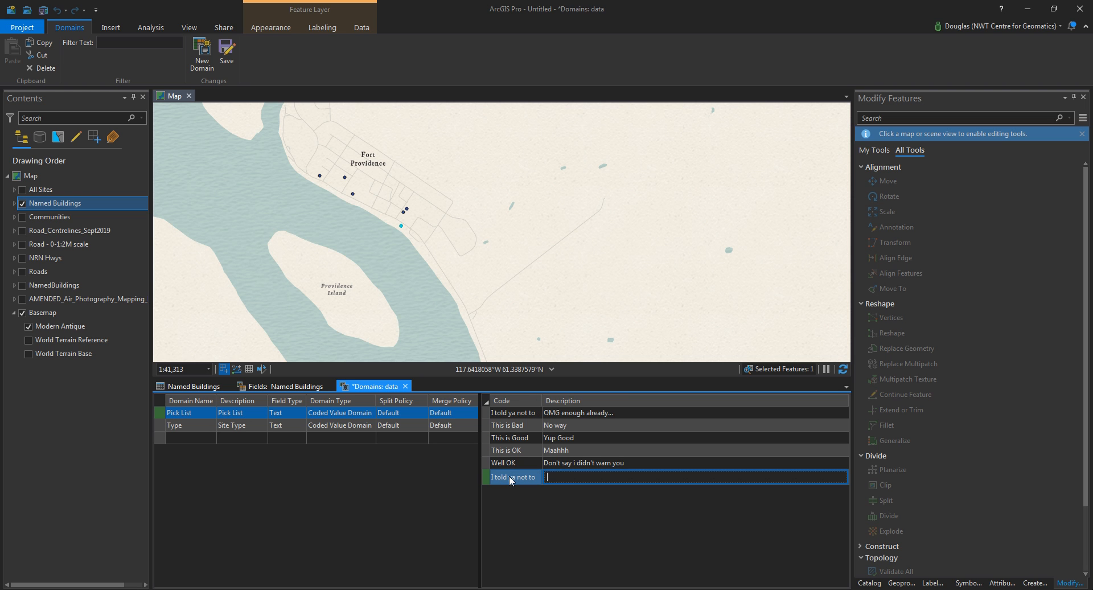
{"action": "type", "text": "OMG enough already..."}
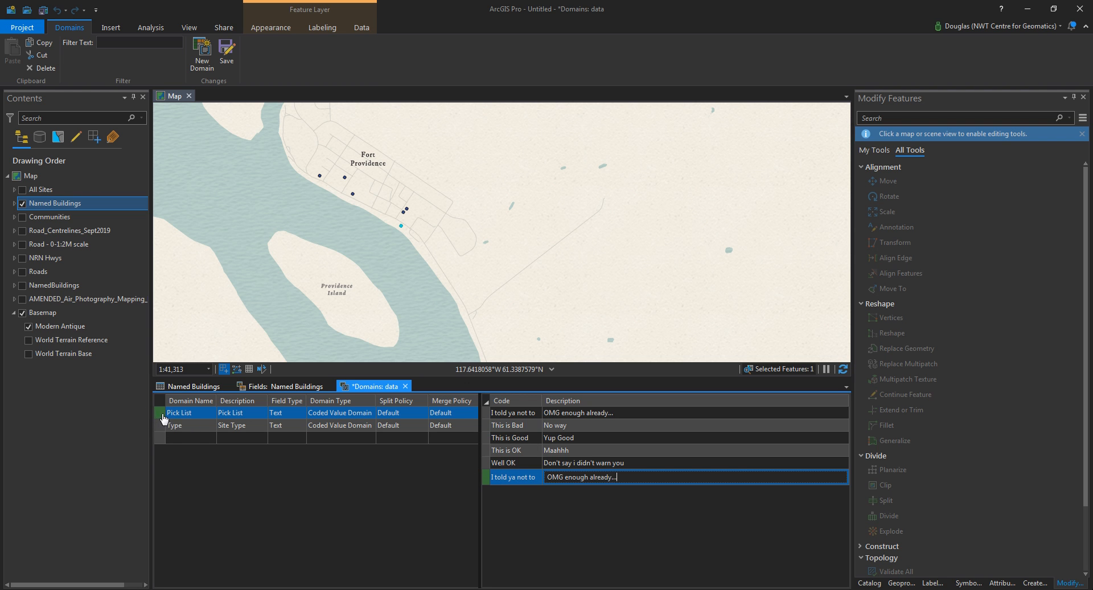
{"action": "left_click", "coordinate": [227, 55]}
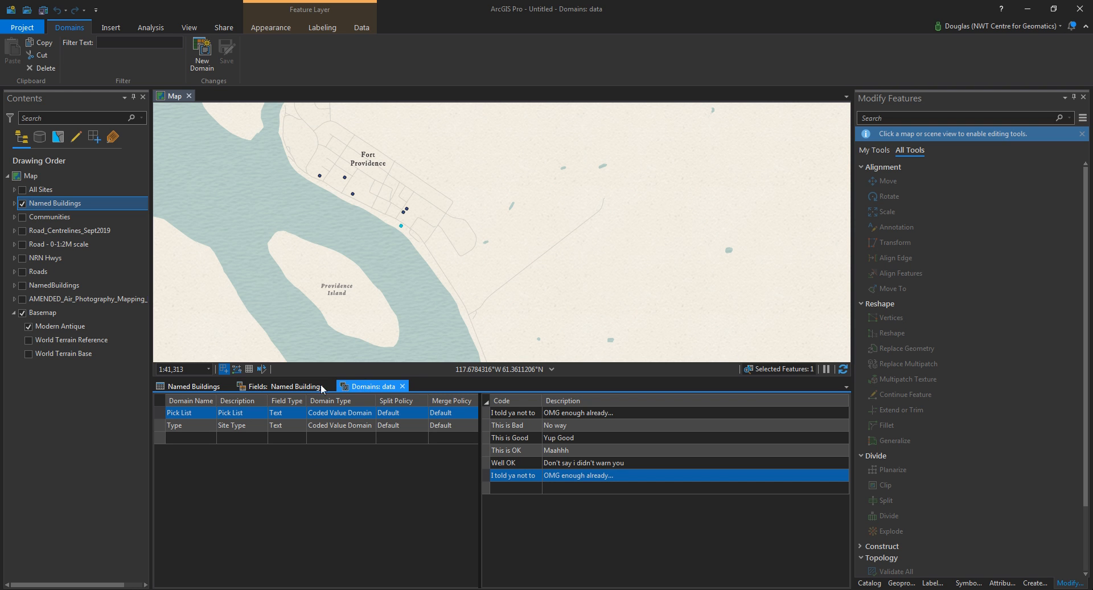
Set the alias of the ORIG_FID field to Number, save it, and check the renamed column in the attribute table
{"action": "left_click", "coordinate": [290, 387]}
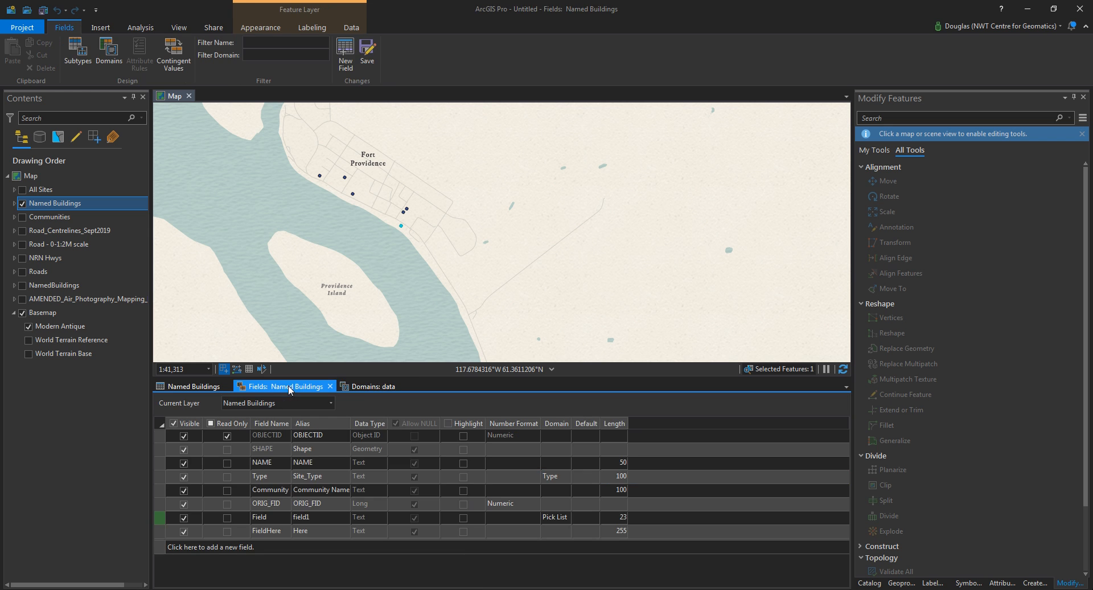
{"action": "left_click", "coordinate": [364, 385]}
{"action": "left_click", "coordinate": [305, 386]}
{"action": "left_click", "coordinate": [331, 504]}
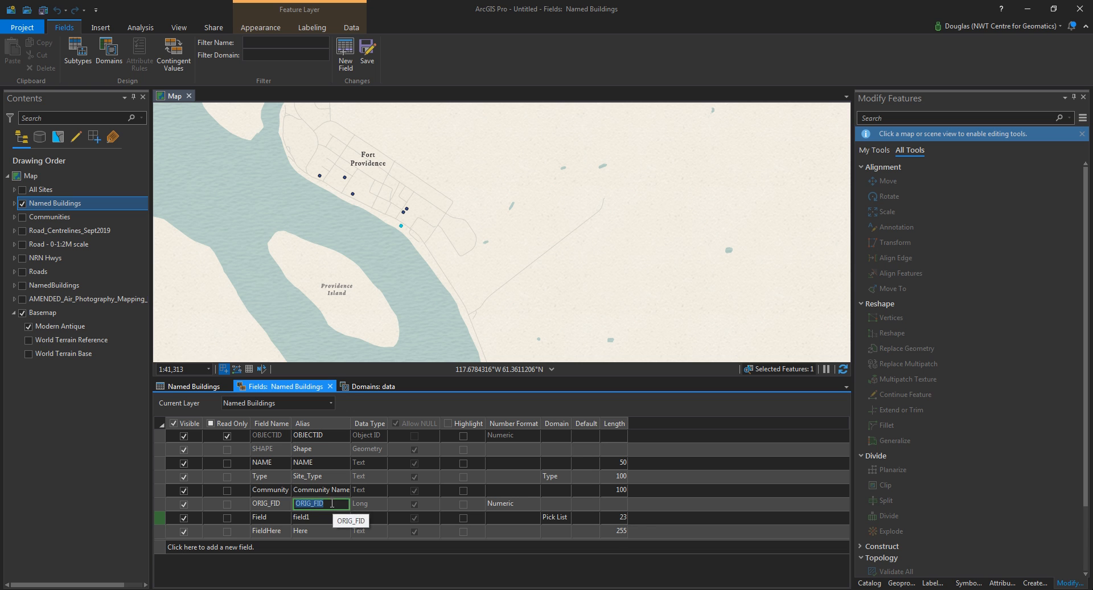
{"action": "type", "text": "Number"}
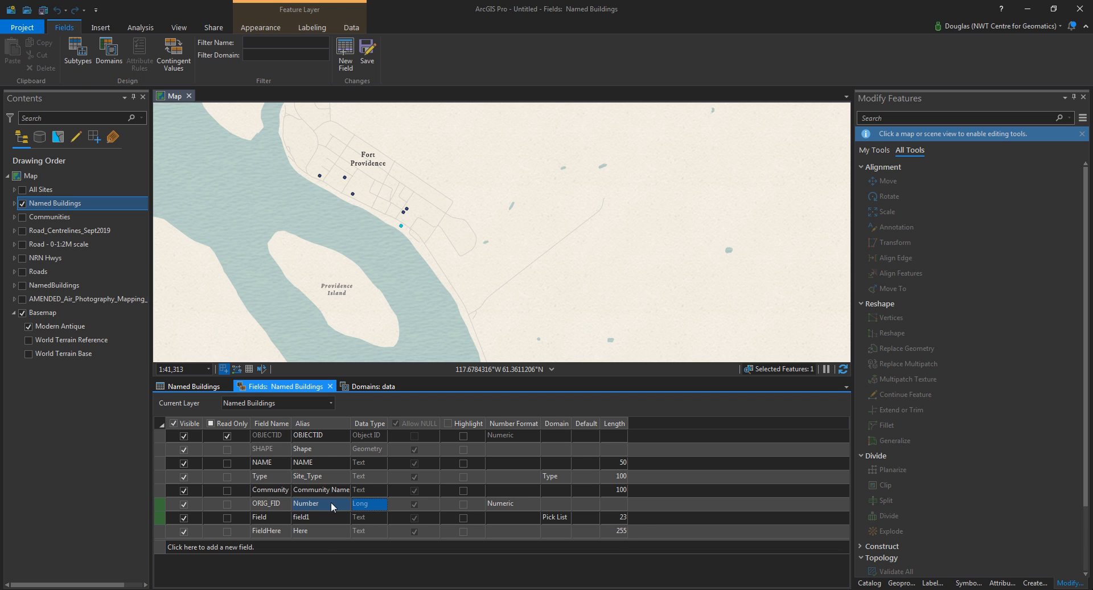
{"action": "left_click", "coordinate": [366, 51]}
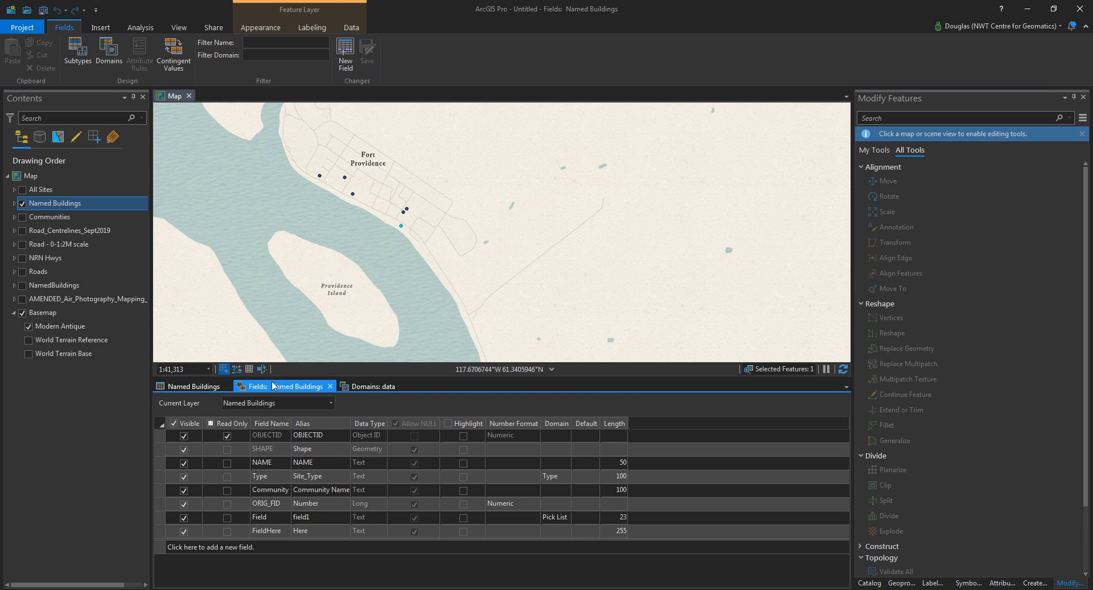
{"action": "left_click", "coordinate": [195, 387]}
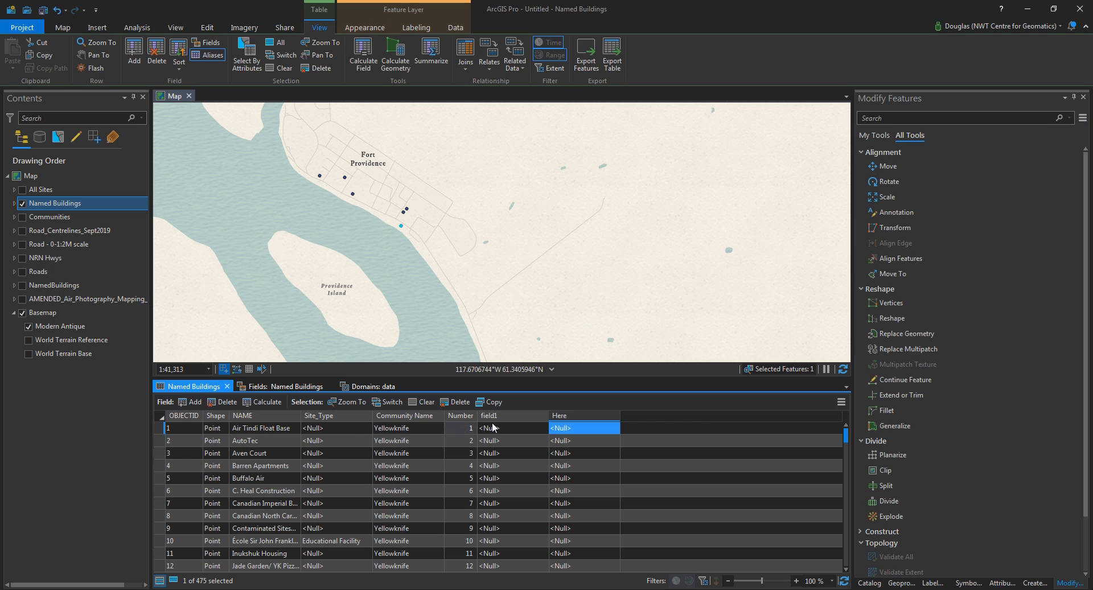
{"action": "left_click", "coordinate": [471, 416]}
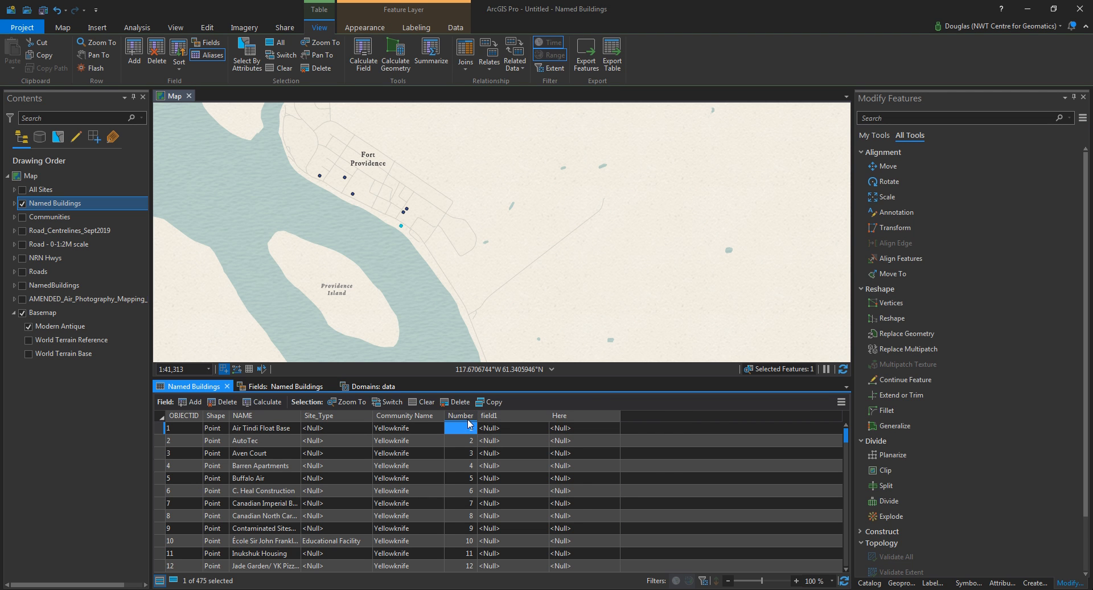
Turn off the visibility of the Community, ORIG_FID and Field fields in Named Buildings and save the changes
{"action": "left_click", "coordinate": [292, 387]}
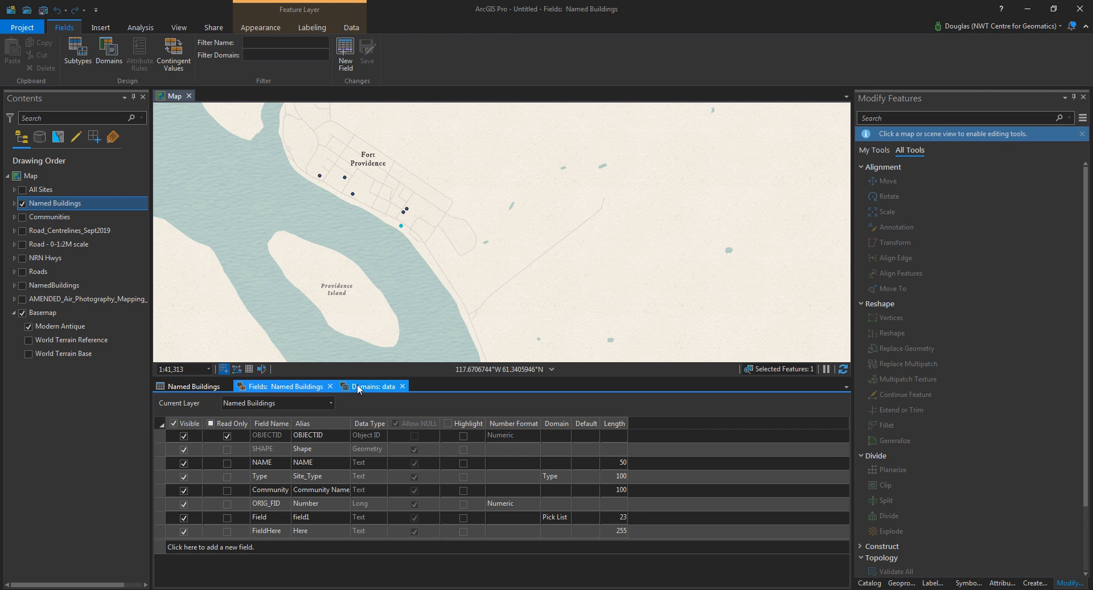
{"action": "left_click", "coordinate": [184, 463]}
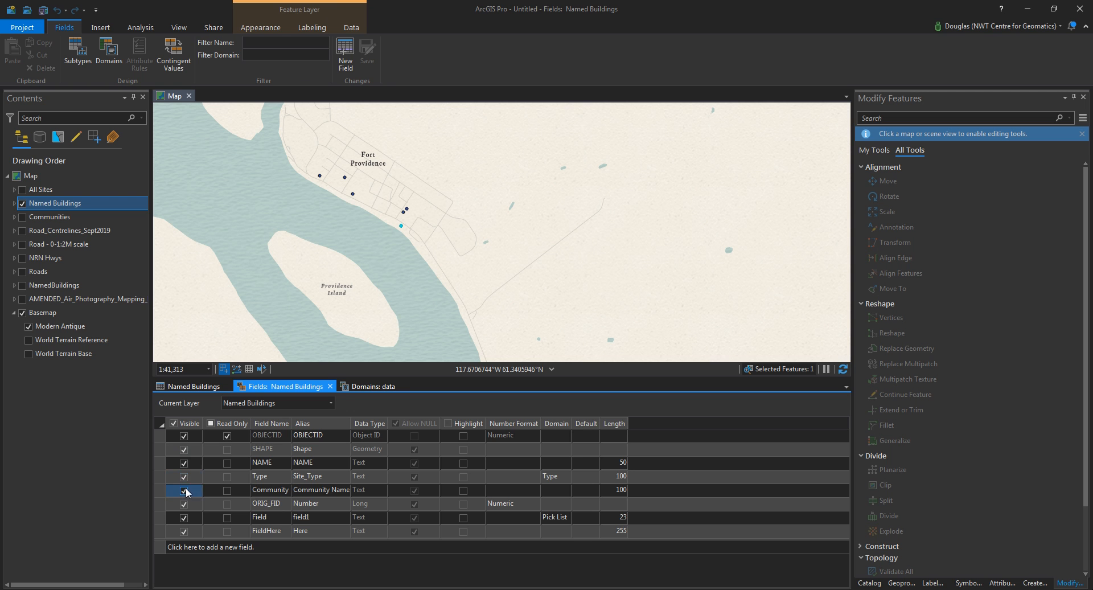
{"action": "left_click", "coordinate": [184, 504]}
{"action": "left_click", "coordinate": [183, 517]}
{"action": "left_click", "coordinate": [184, 490]}
{"action": "left_click", "coordinate": [366, 53]}
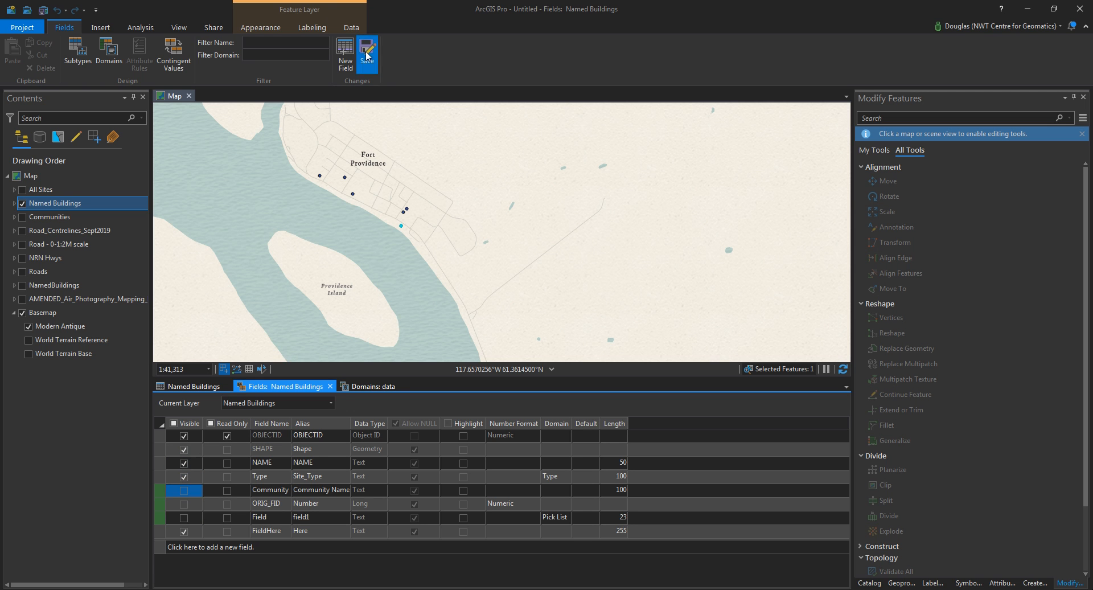
Check which columns the Named Buildings attribute table shows and revisit the fields and domains views
{"action": "left_click", "coordinate": [194, 387]}
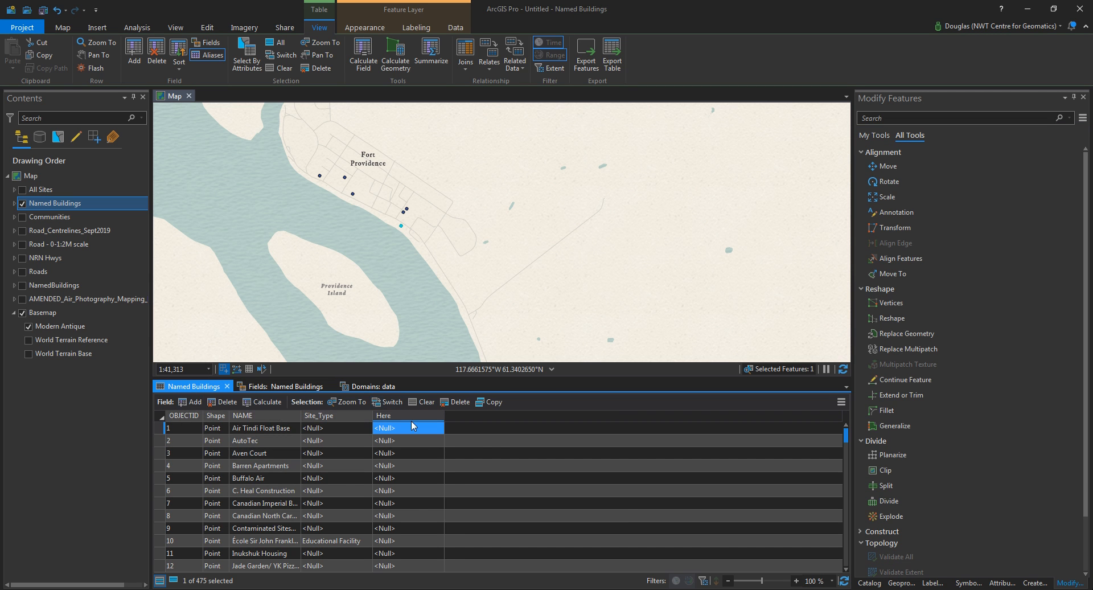
{"action": "left_click", "coordinate": [271, 387]}
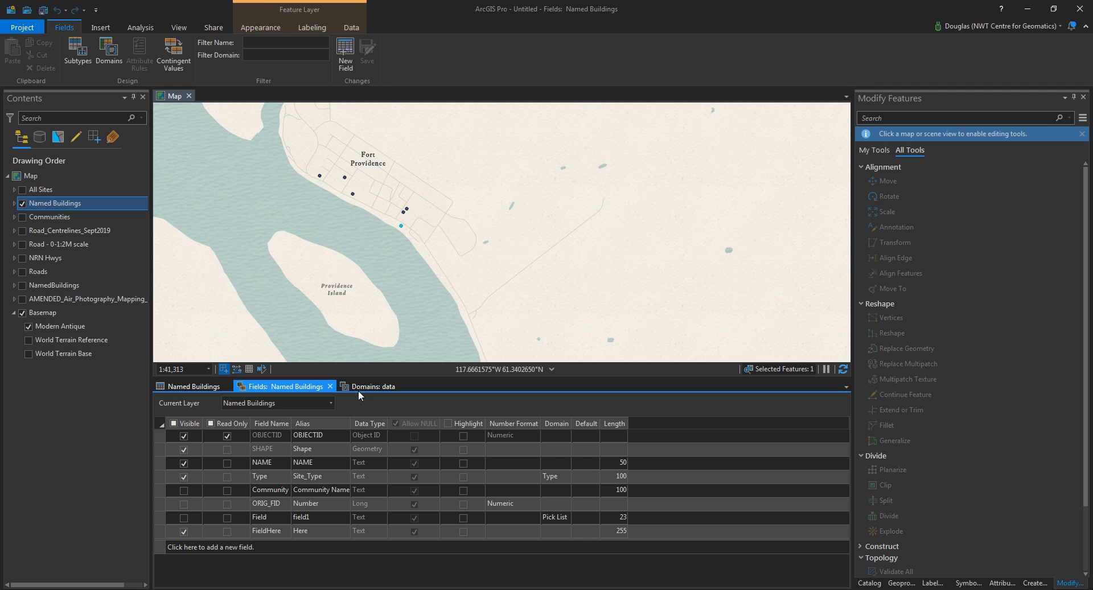
{"action": "left_click", "coordinate": [360, 387]}
{"action": "left_click", "coordinate": [298, 388]}
Return to the map and view the attributes of the selected Snowshoe Inn feature
{"action": "left_click", "coordinate": [179, 97]}
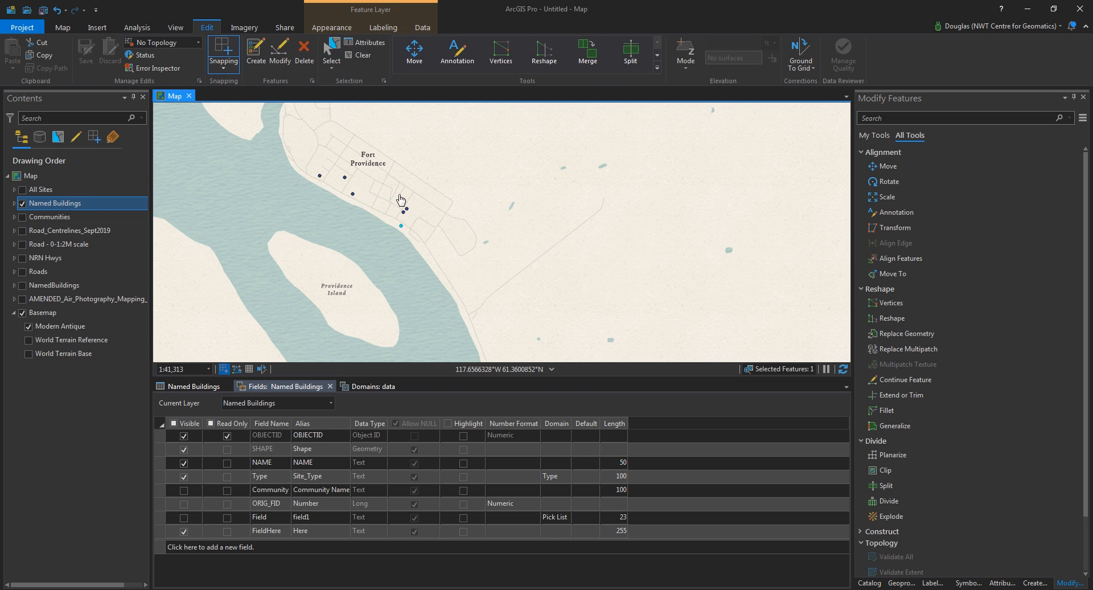
{"action": "left_click", "coordinate": [1001, 582]}
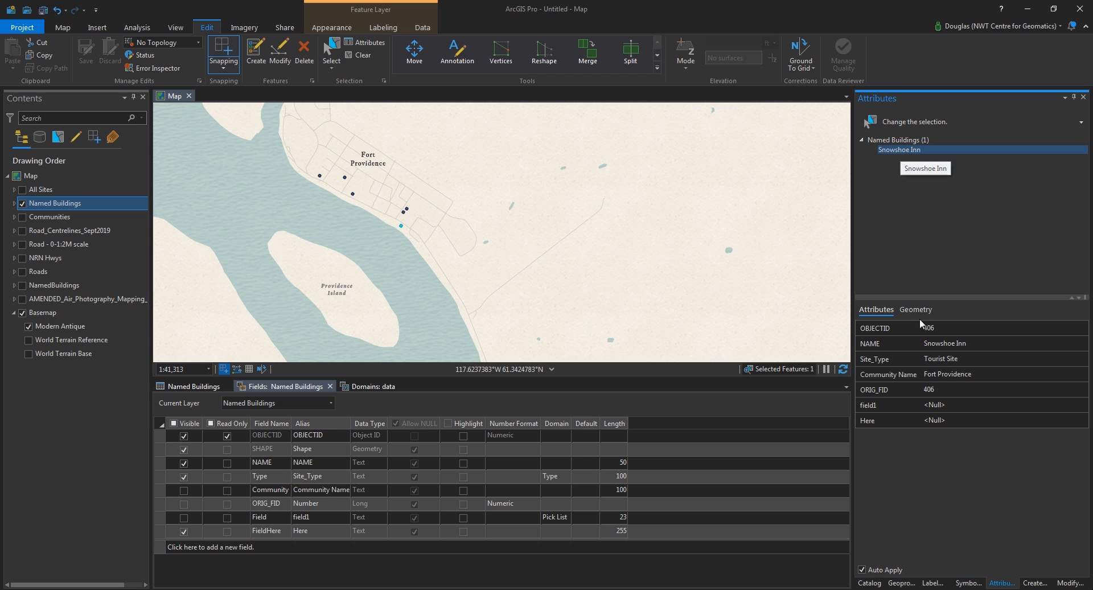
{"action": "left_click", "coordinate": [414, 54]}
{"action": "mouse_move", "coordinate": [402, 226]}
{"action": "left_mouse_down"}
{"action": "mouse_move", "coordinate": [441, 231]}
{"action": "mouse_move", "coordinate": [538, 210]}
{"action": "left_mouse_up"}
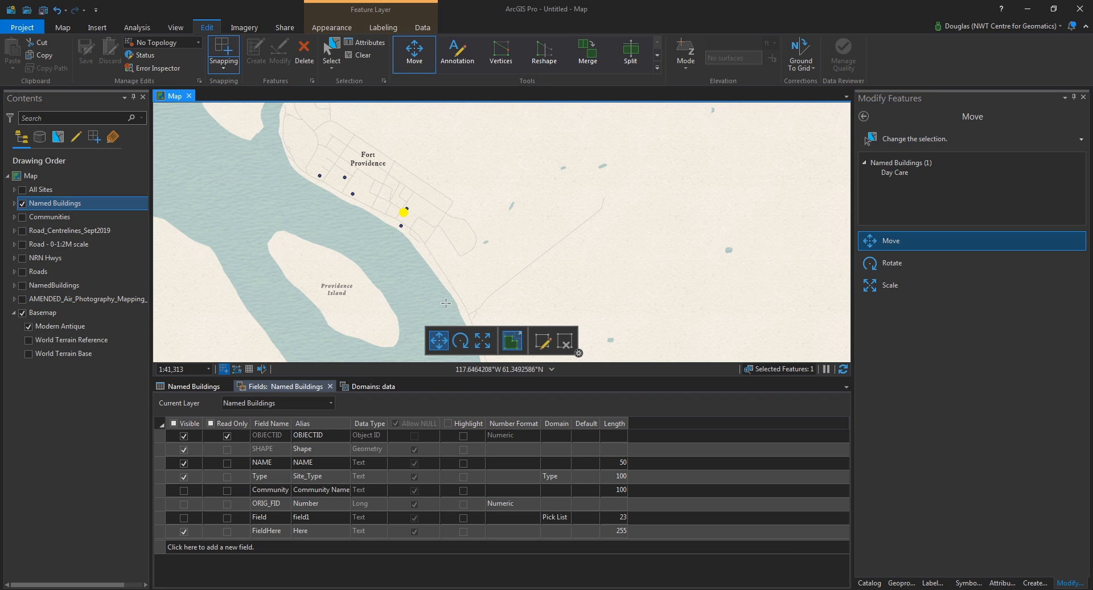
{"action": "left_click", "coordinate": [417, 238]}
{"action": "left_click", "coordinate": [358, 54]}
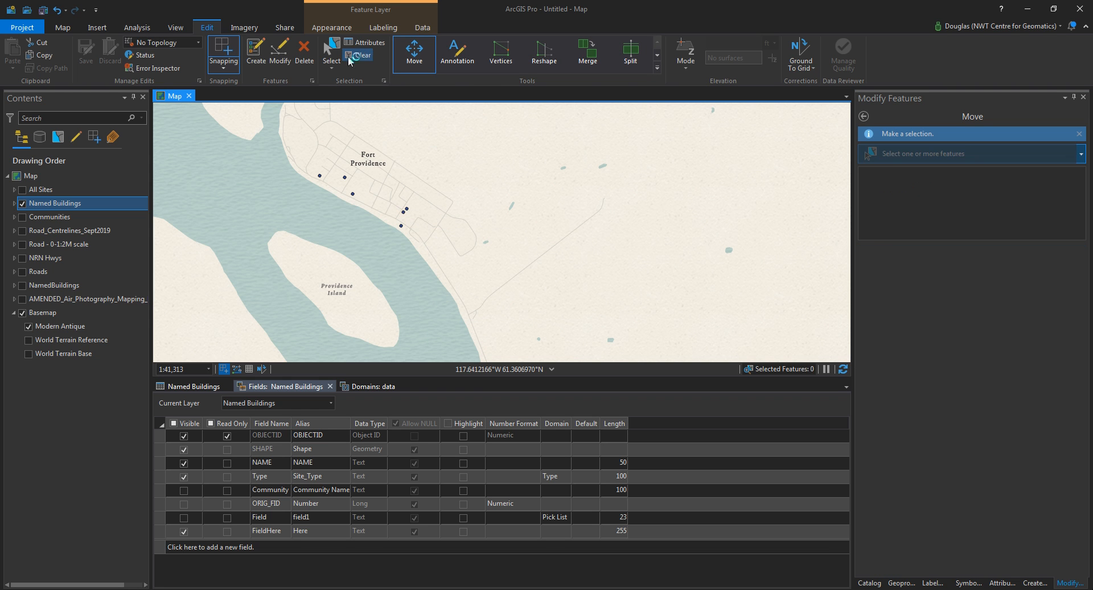
Select the Snowshoe Inn point and move it inland, east of Fort Providence, beside the outlying road
{"action": "left_click", "coordinate": [401, 226]}
{"action": "left_click", "coordinate": [417, 67]}
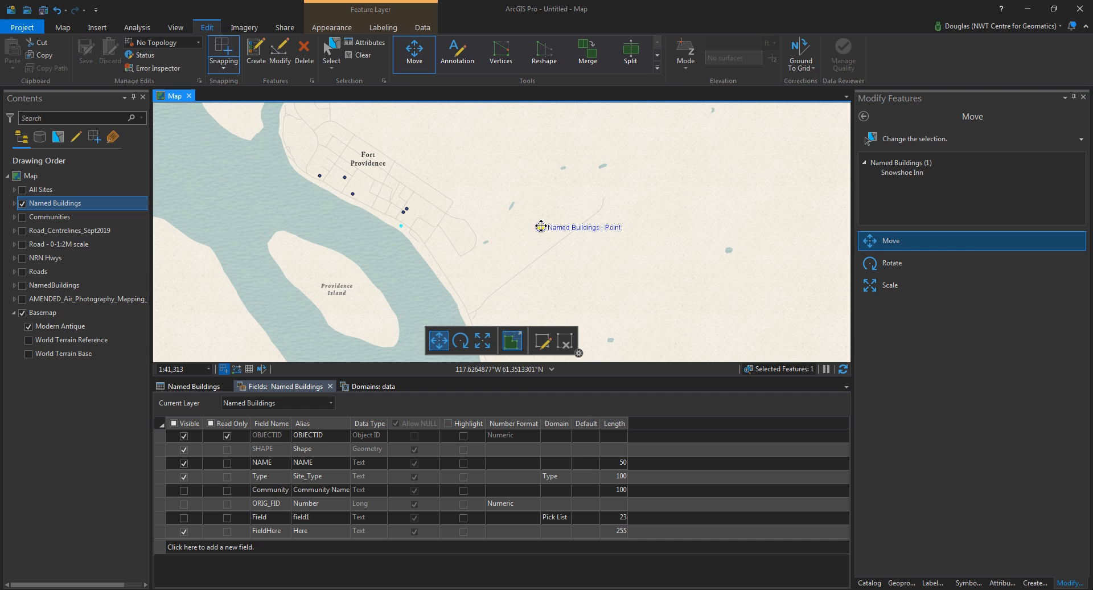
{"action": "left_click_drag", "start_coordinate": [540, 226], "coordinate": [540, 226]}
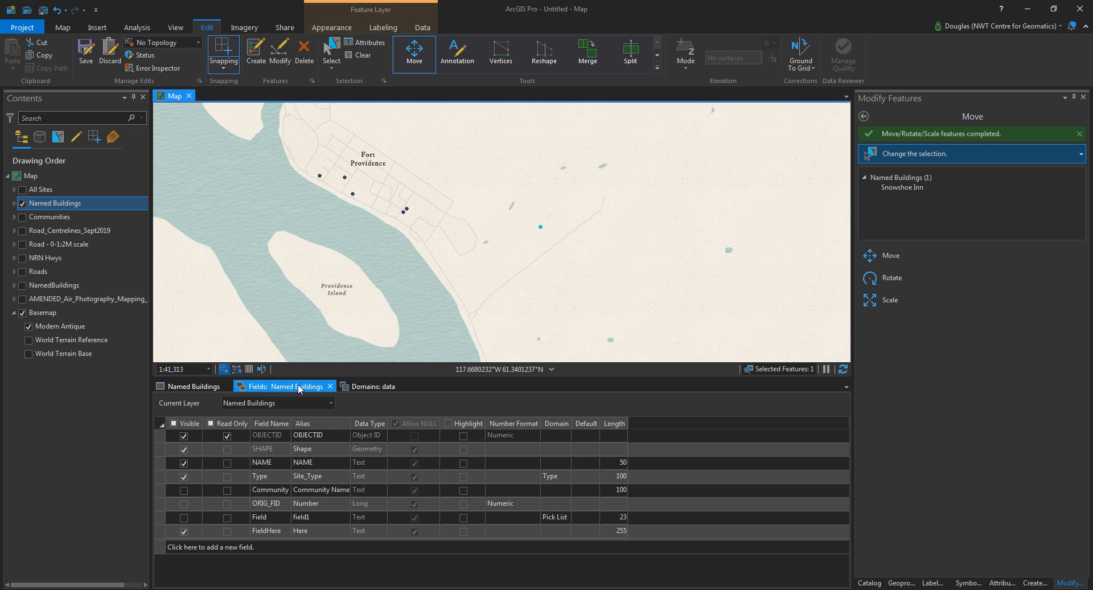
Add the code "and another one" with the description "yup... even more.." to the Pick List domain
{"action": "left_click", "coordinate": [362, 386]}
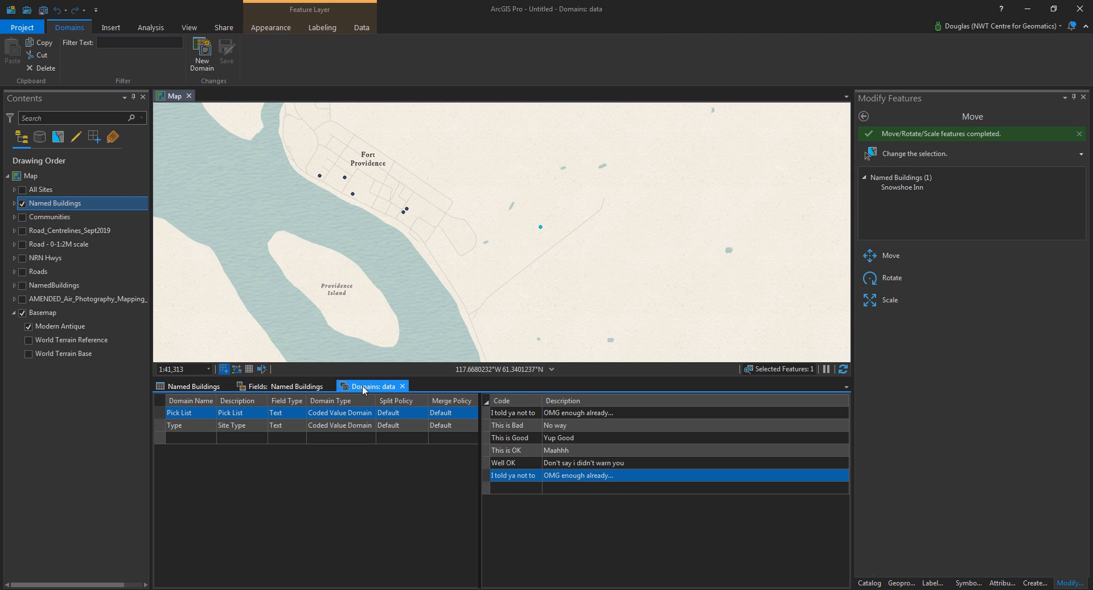
{"action": "left_click", "coordinate": [503, 488]}
{"action": "left_click", "coordinate": [503, 486]}
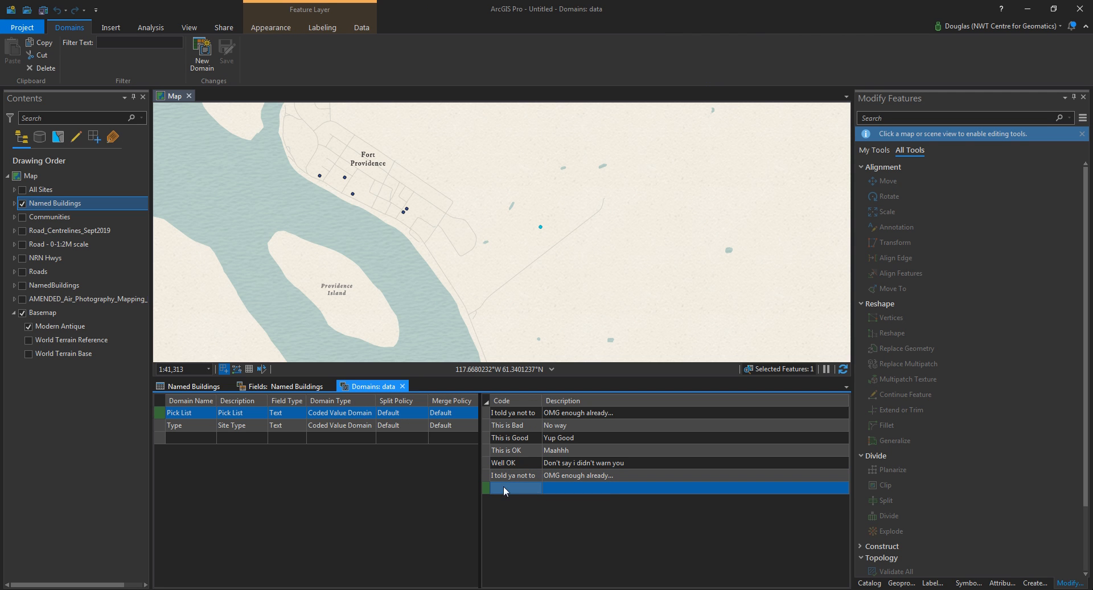
{"action": "type", "text": "a"}
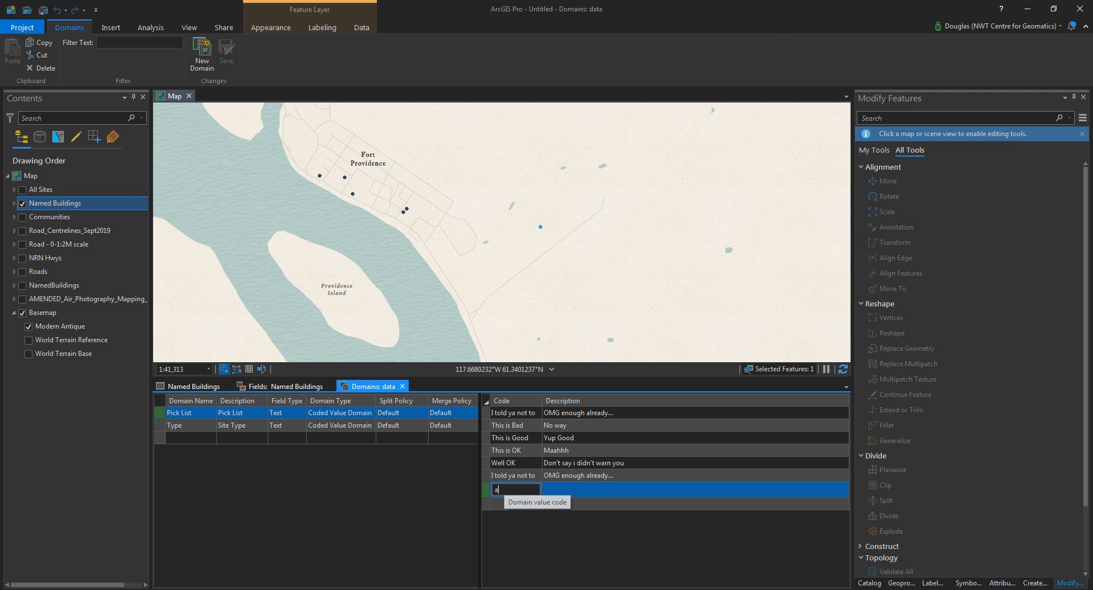
{"action": "type", "text": "nd another one"}
{"action": "key", "text": "Tab"}
{"action": "type", "text": "yup... even more."}
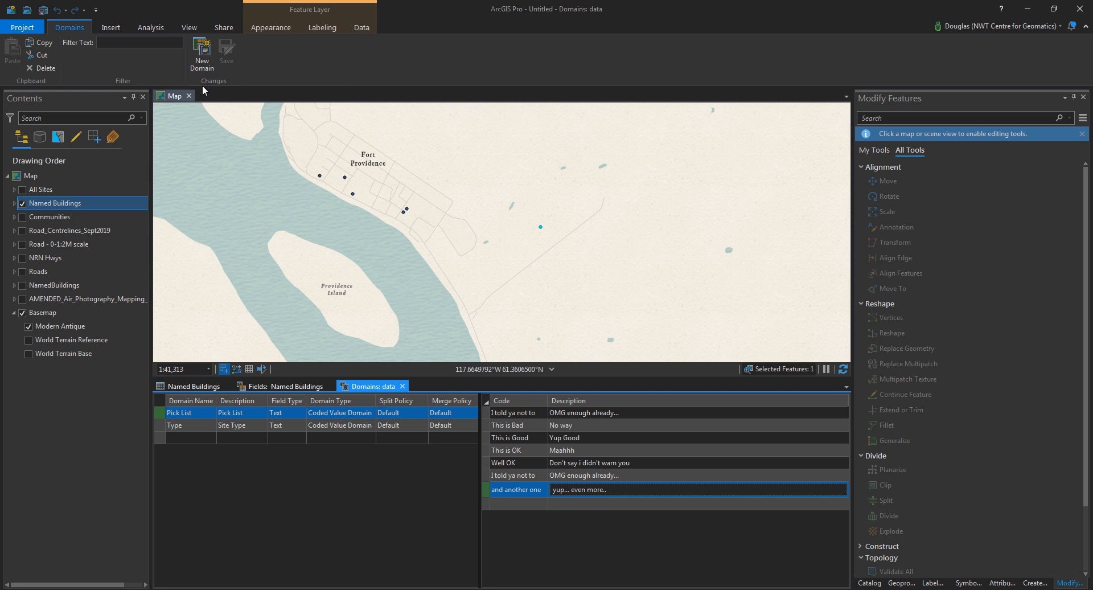
Return to the map and save the pending feature edits in Named Buildings
{"action": "left_click", "coordinate": [173, 96]}
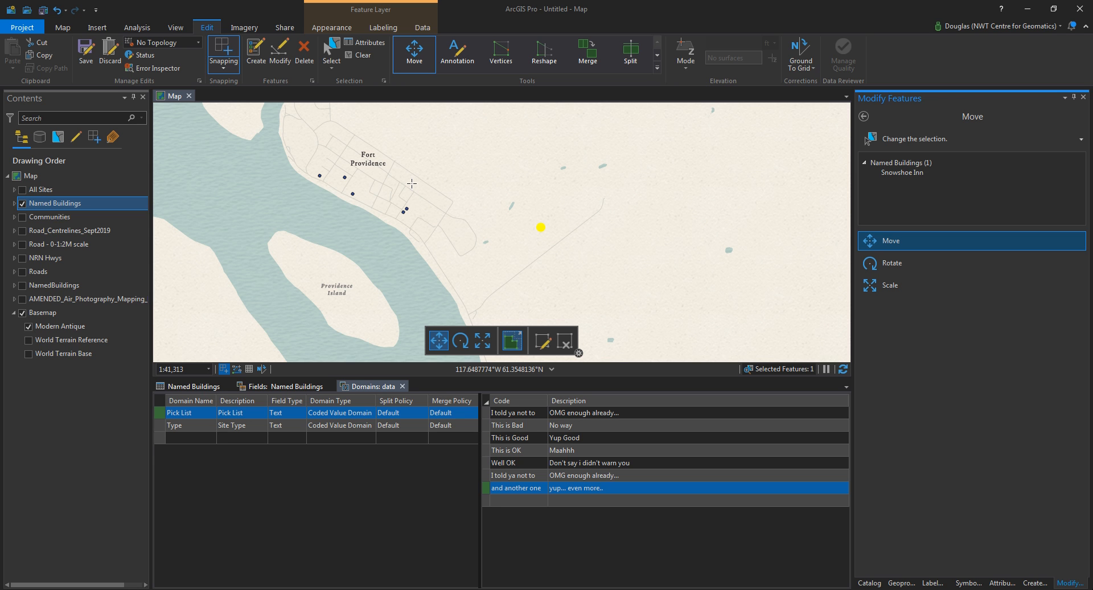
{"action": "left_click", "coordinate": [86, 51]}
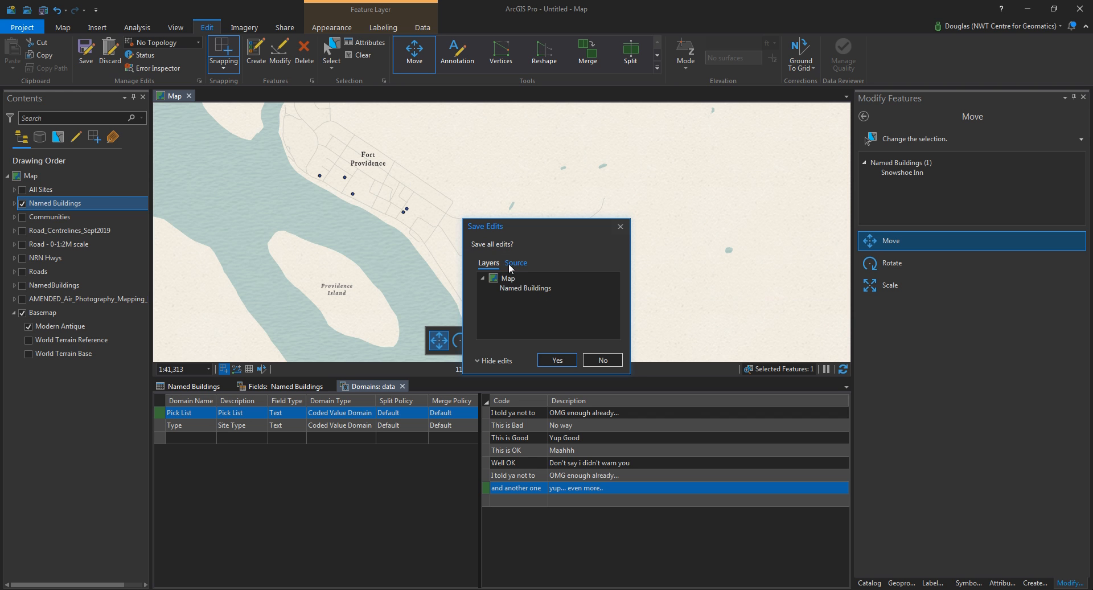
{"action": "mouse_move", "coordinate": [516, 289]}
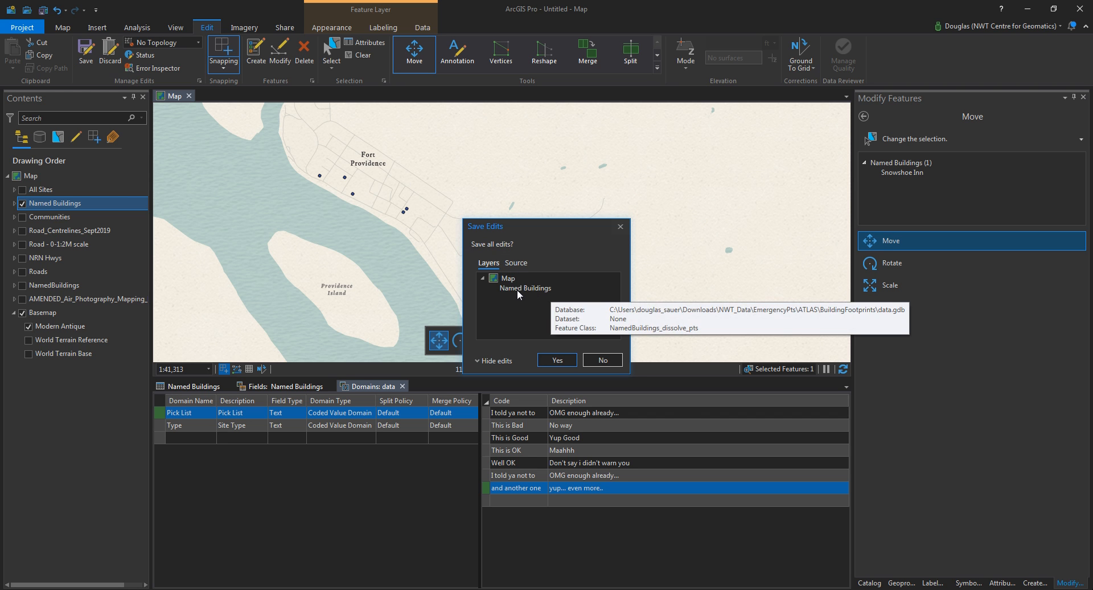
{"action": "left_click", "coordinate": [557, 360]}
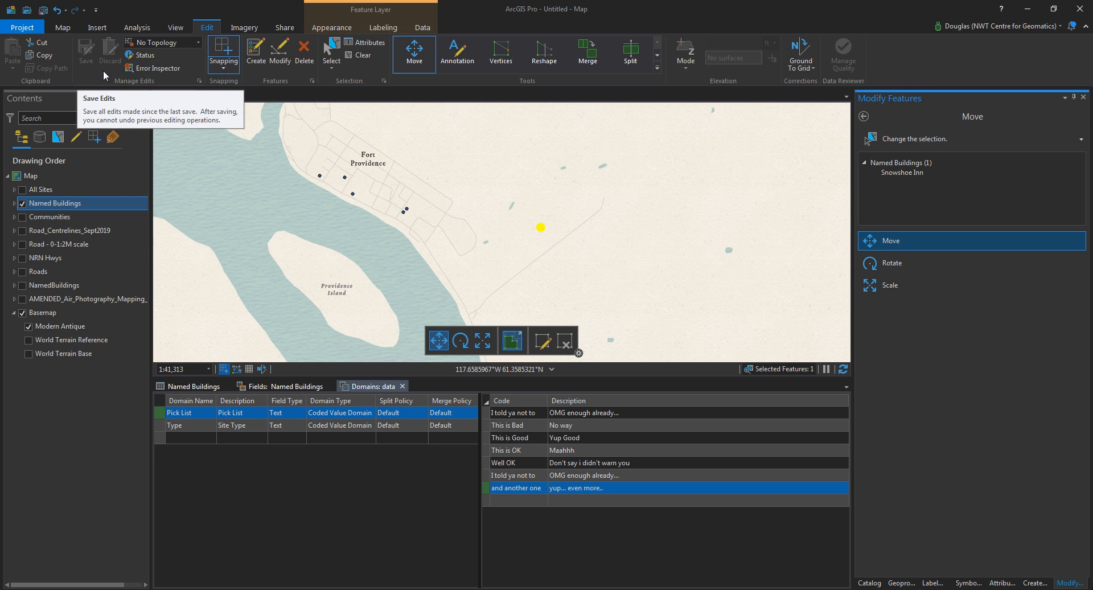
Save the changes to the Pick List domain and revisit the fields and domains views
{"action": "left_click", "coordinate": [365, 387]}
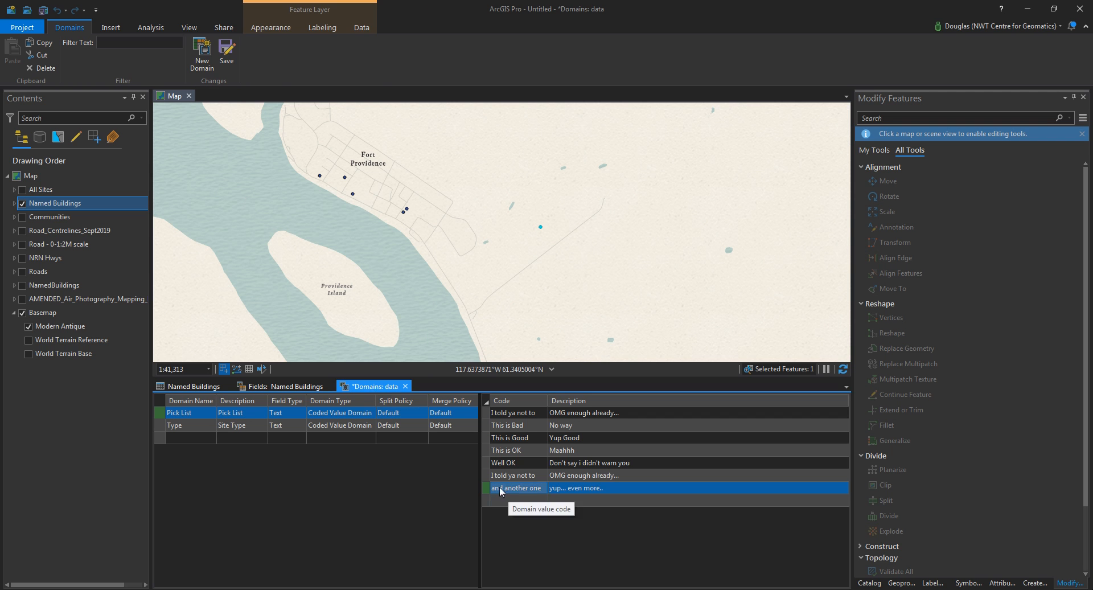
{"action": "left_click", "coordinate": [231, 49]}
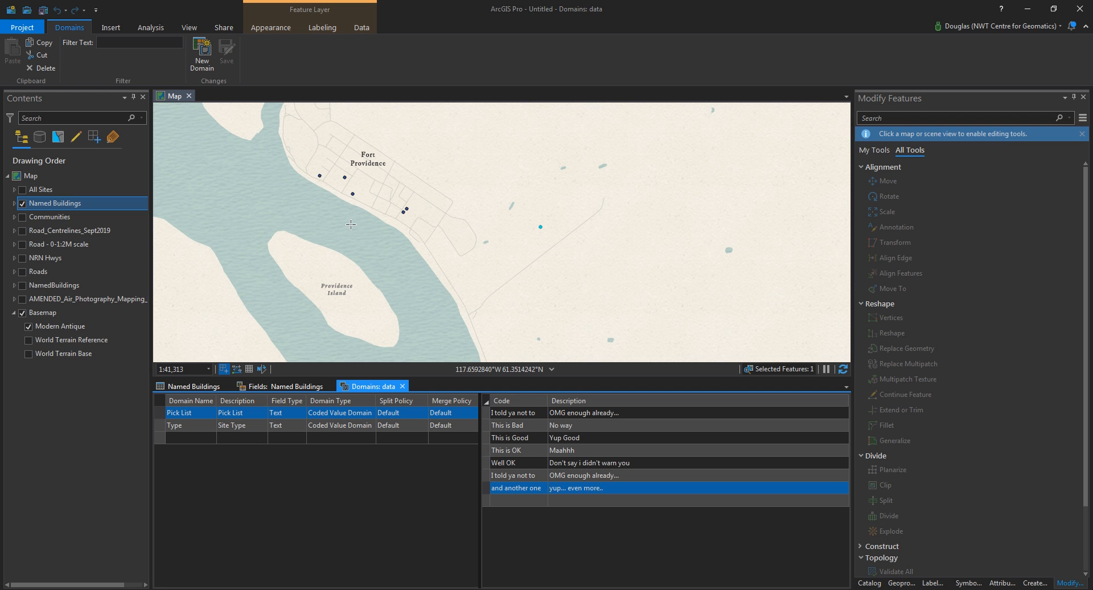
{"action": "left_click", "coordinate": [275, 387]}
{"action": "left_click", "coordinate": [371, 386]}
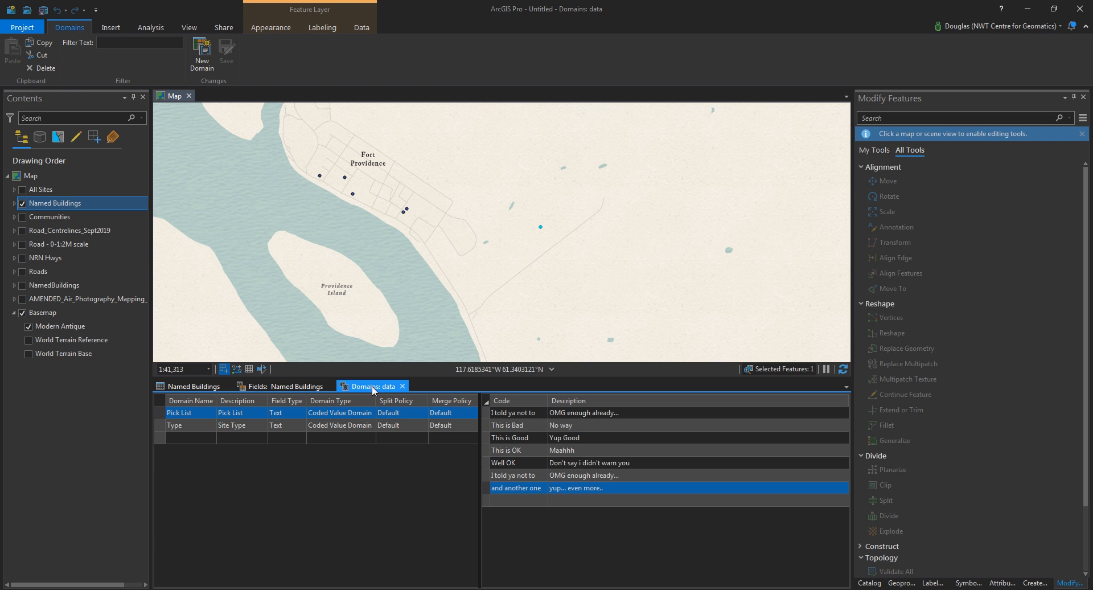